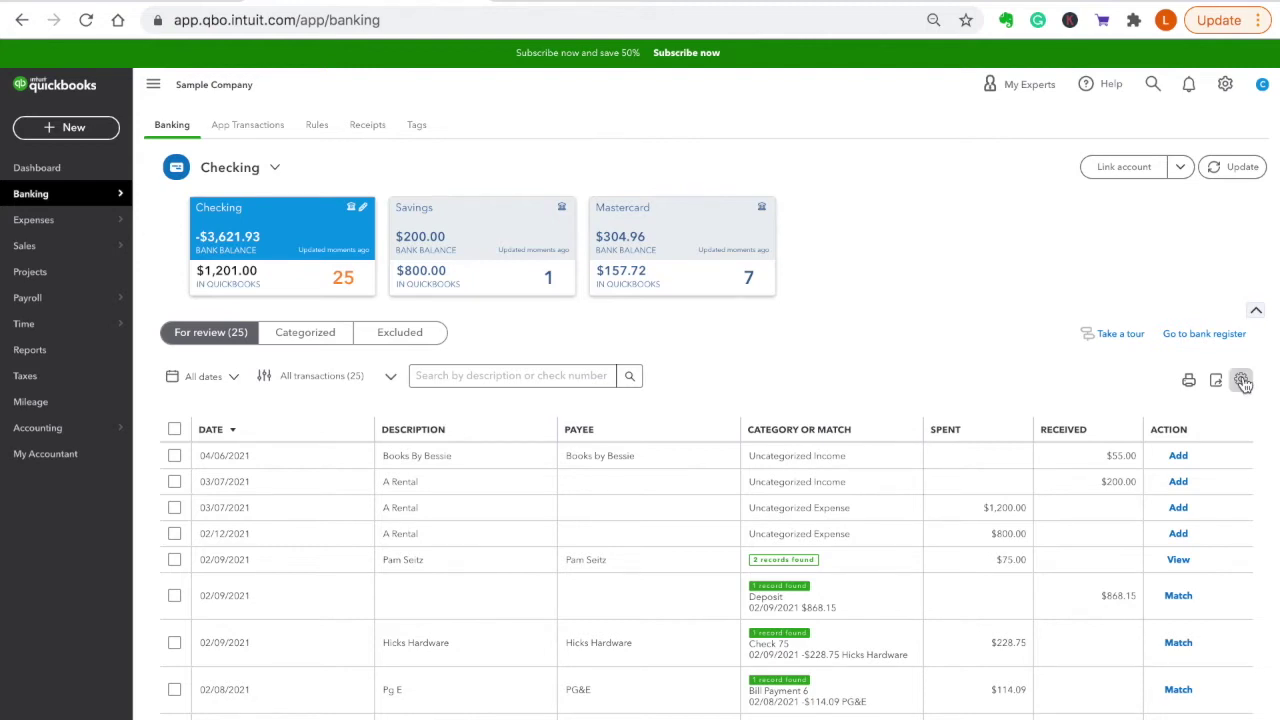
- Turn off suggested rules and turn on bank details for the Checking account's transaction list
{"action": "left_click", "coordinate": [1242, 381]}
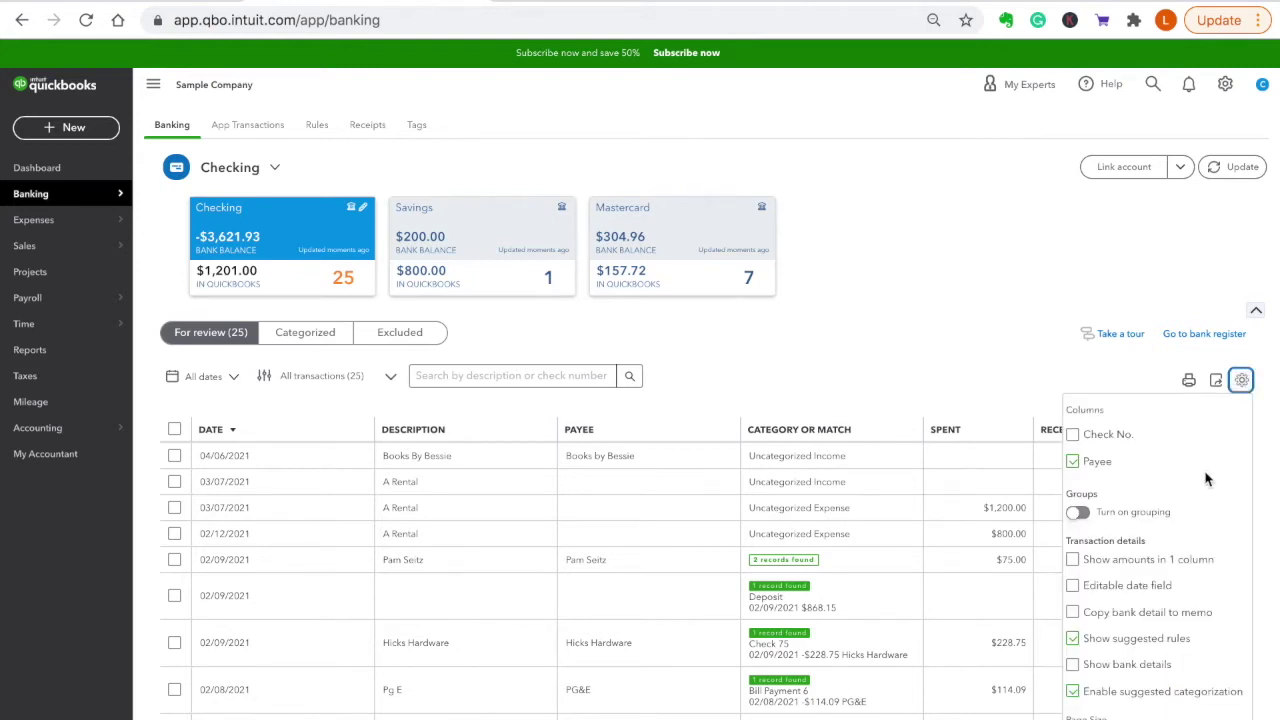
{"action": "scroll", "coordinate": [1187, 511], "scroll_direction": "down", "scroll_amount": 2}
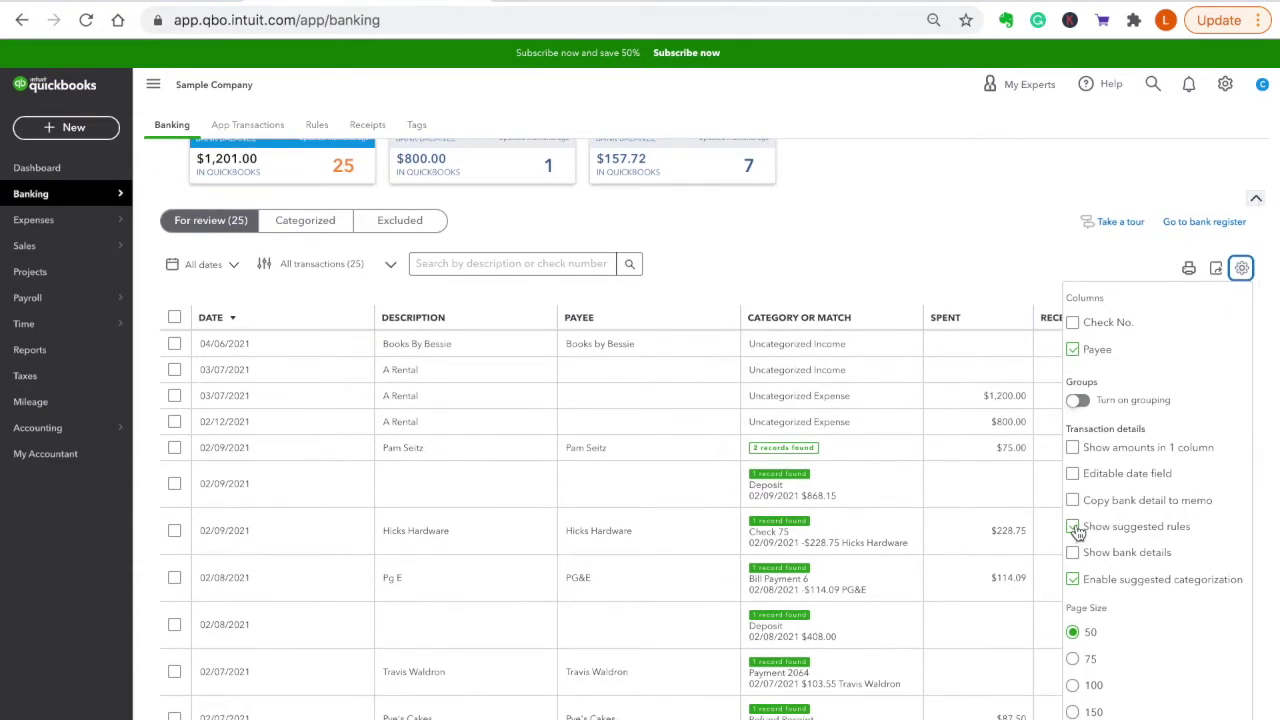
{"action": "left_click", "coordinate": [1074, 528]}
{"action": "left_click", "coordinate": [1073, 555]}
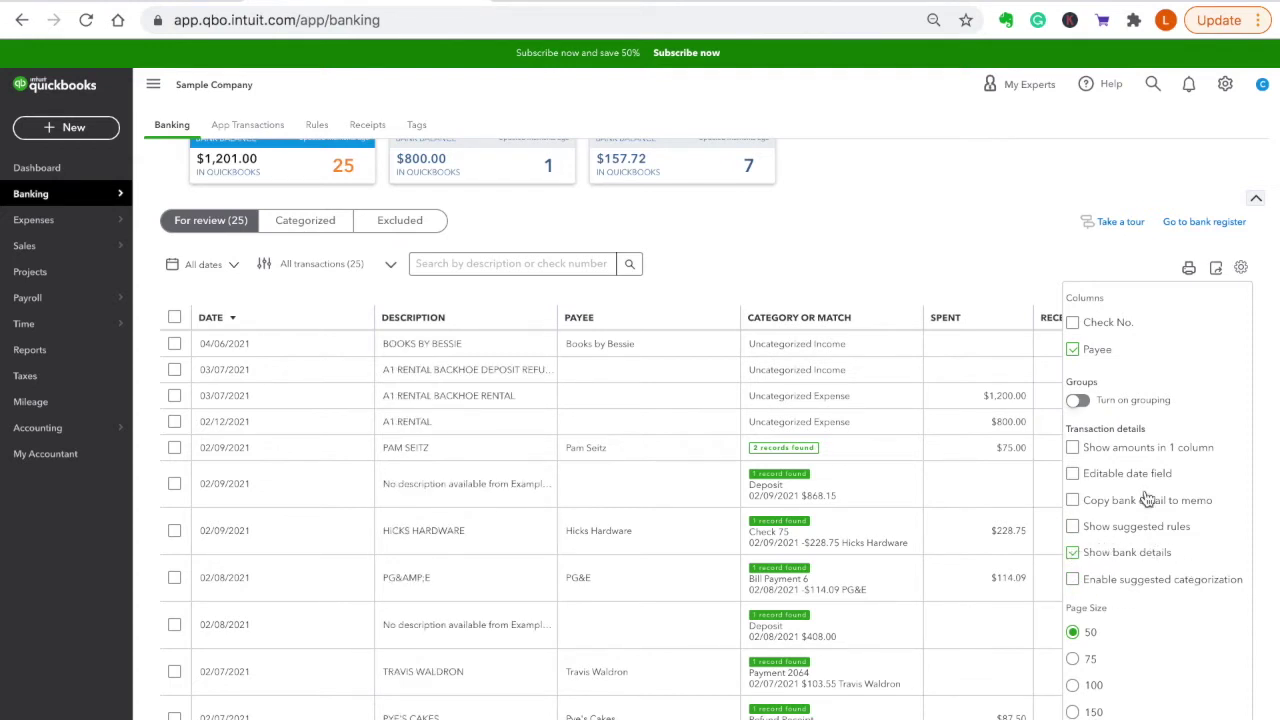
- Turn on copying bank detail to memo and add the Check No. column to the transaction list
{"action": "left_click", "coordinate": [1073, 502]}
{"action": "left_click", "coordinate": [1073, 326]}
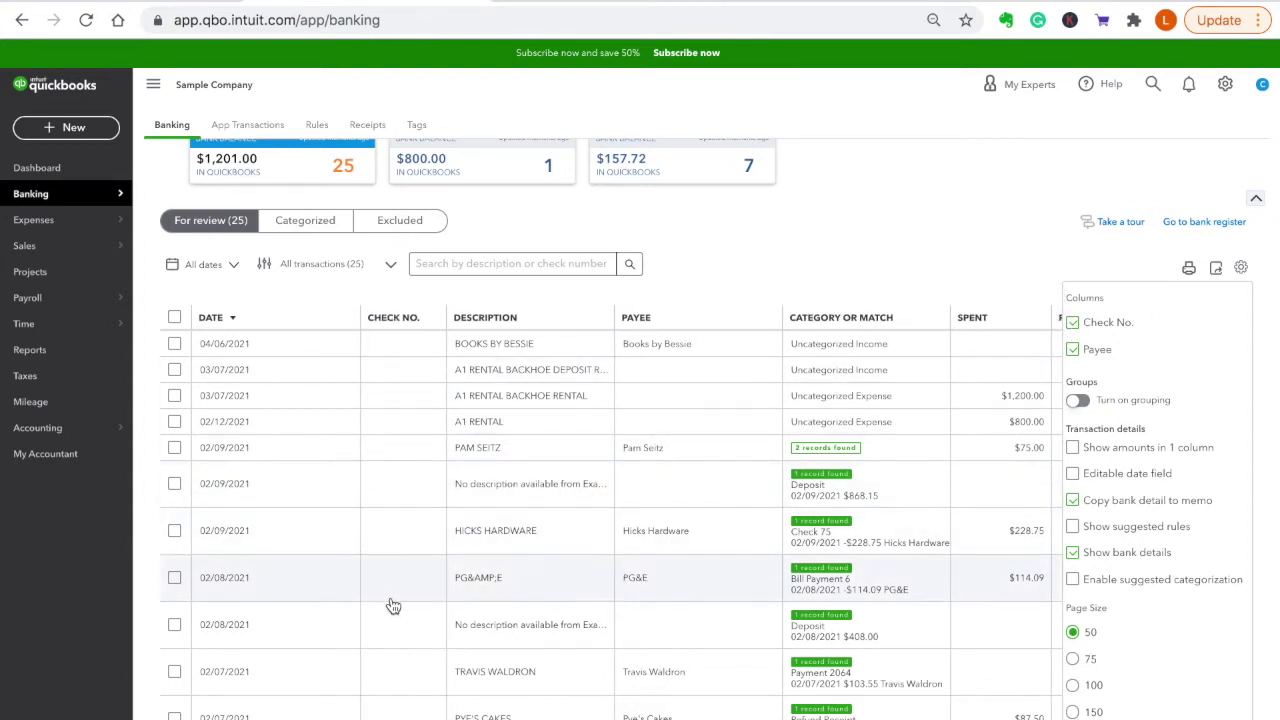
{"action": "left_click", "coordinate": [933, 205]}
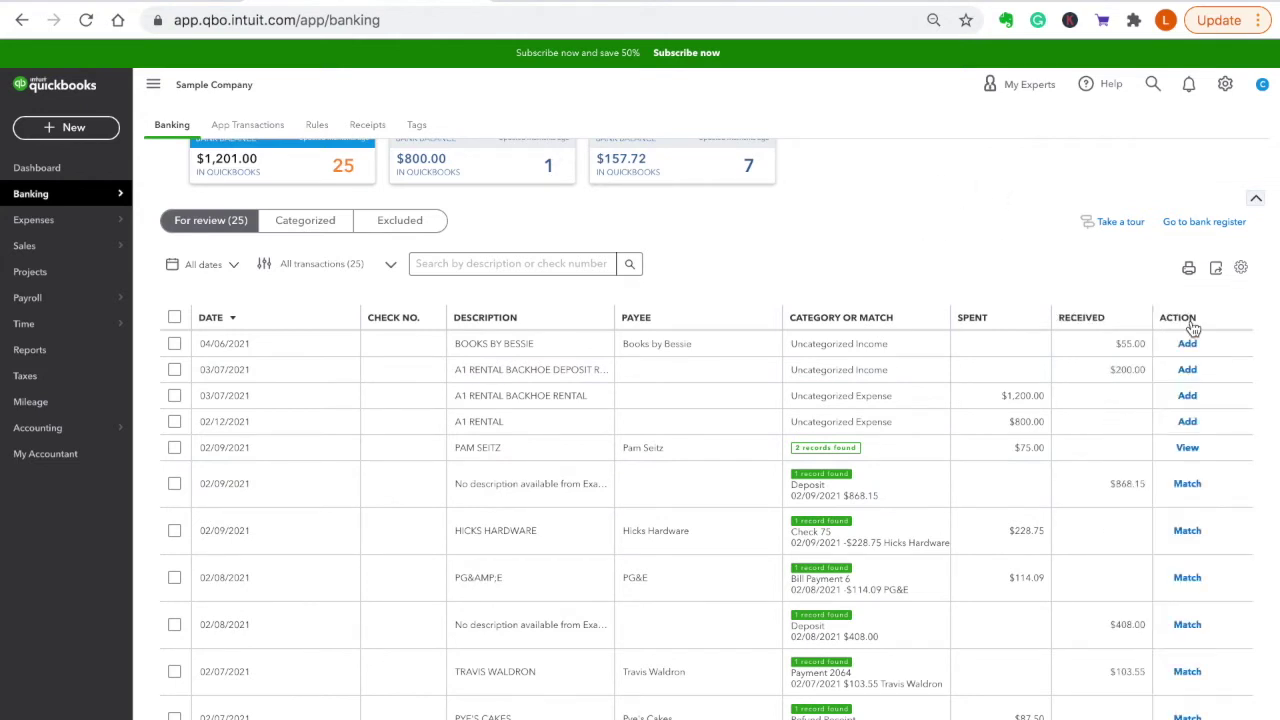
- Review the page size choices in the transaction list's display settings
{"action": "left_click", "coordinate": [1241, 268]}
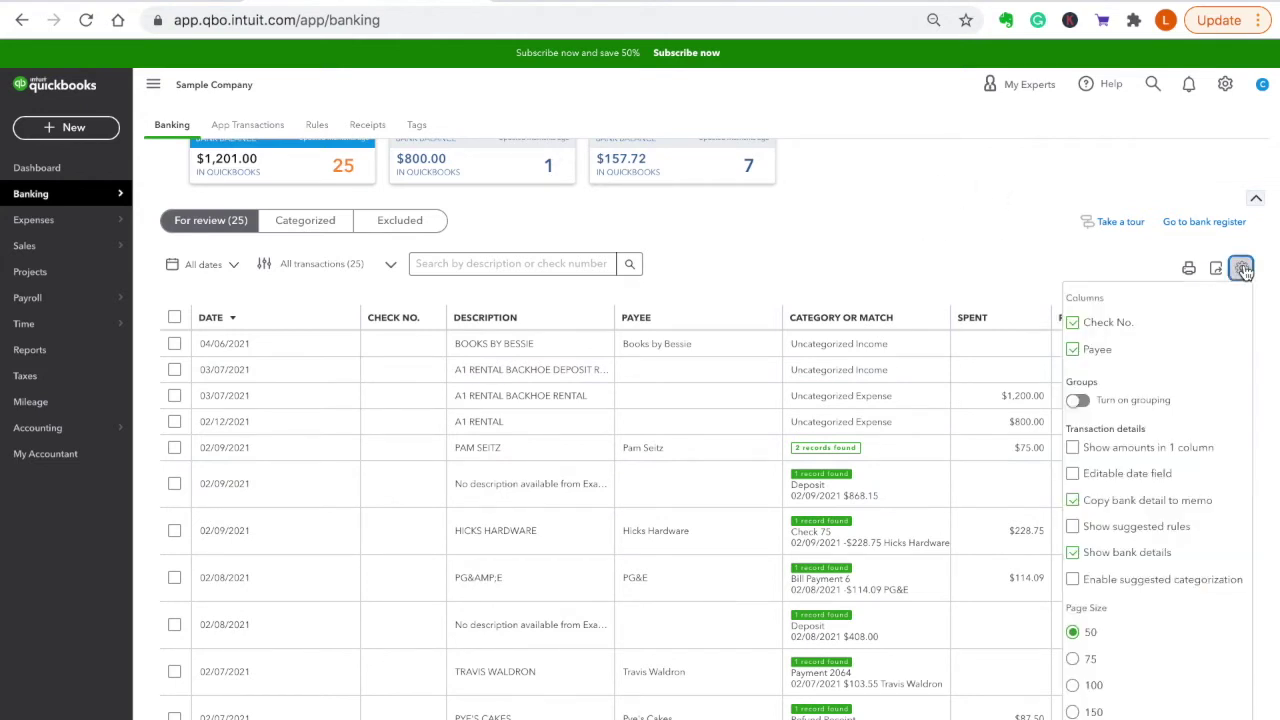
{"action": "scroll", "coordinate": [1167, 687], "scroll_direction": "down", "scroll_amount": 1}
{"action": "scroll", "coordinate": [1167, 687], "scroll_direction": "down", "scroll_amount": 3}
{"action": "scroll", "coordinate": [1167, 687], "scroll_direction": "up", "scroll_amount": 5}
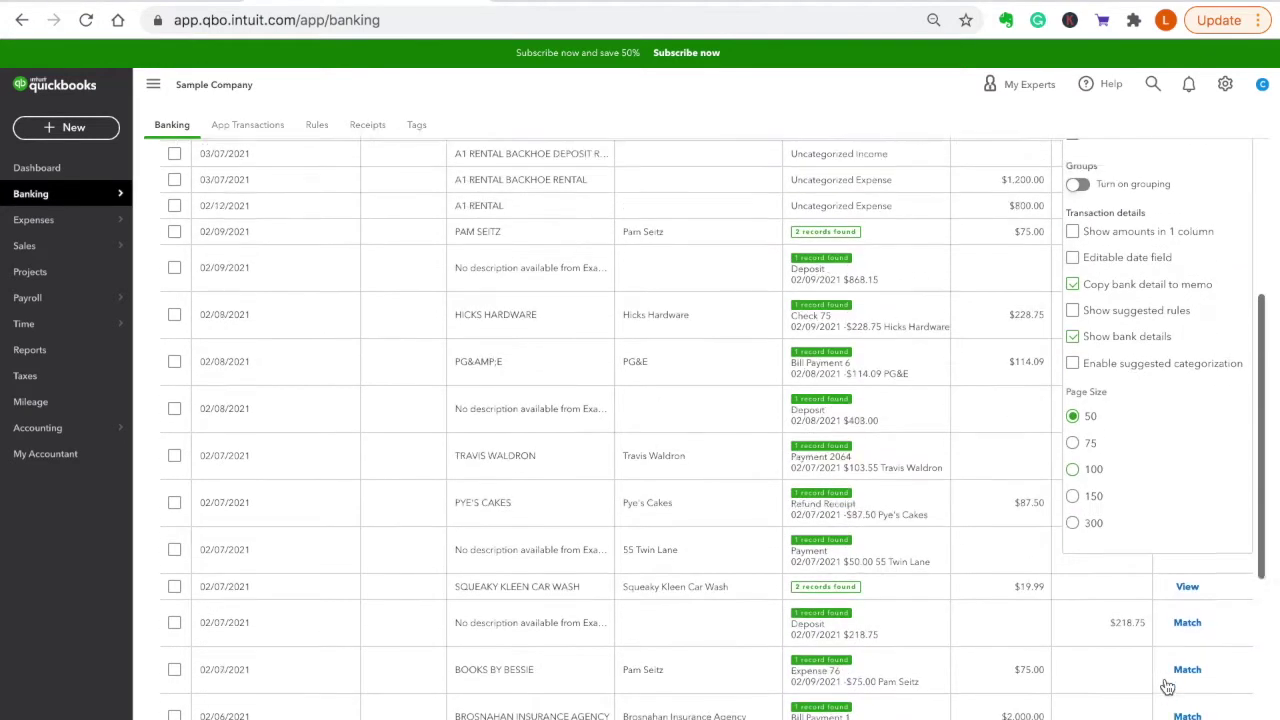
{"action": "left_click", "coordinate": [983, 250]}
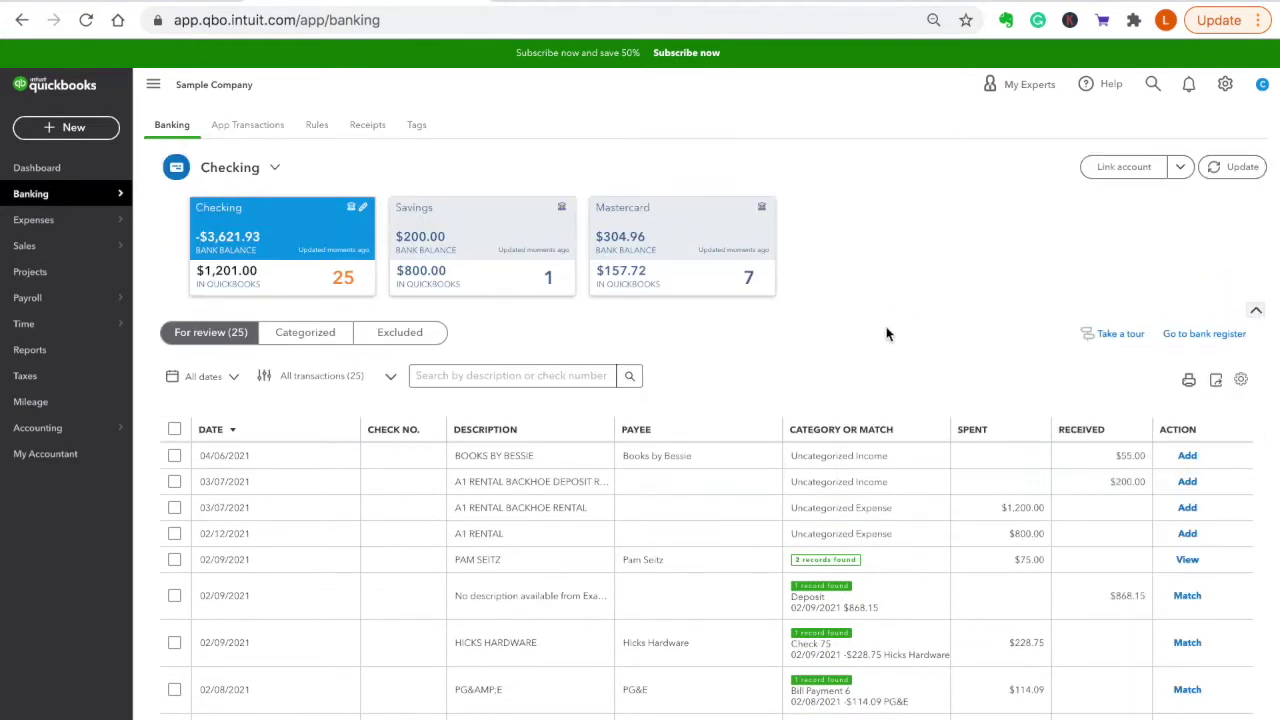
- Exclude the two matched 02/09/2021 transactions: the $868.15 deposit and the $228.75 Hicks Hardware check
{"action": "scroll", "coordinate": [886, 334], "scroll_direction": "down", "scroll_amount": 4}
{"action": "scroll", "coordinate": [886, 334], "scroll_direction": "down", "scroll_amount": 1}
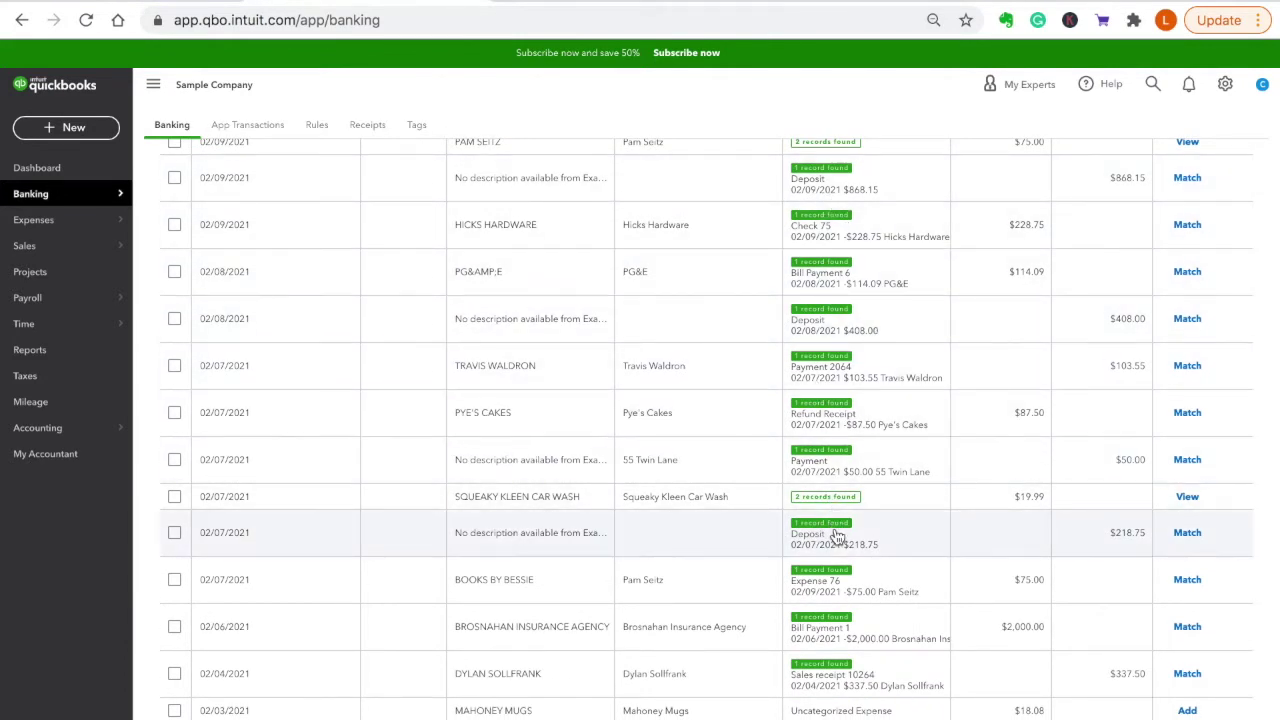
{"action": "scroll", "coordinate": [836, 536], "scroll_direction": "up", "scroll_amount": 3}
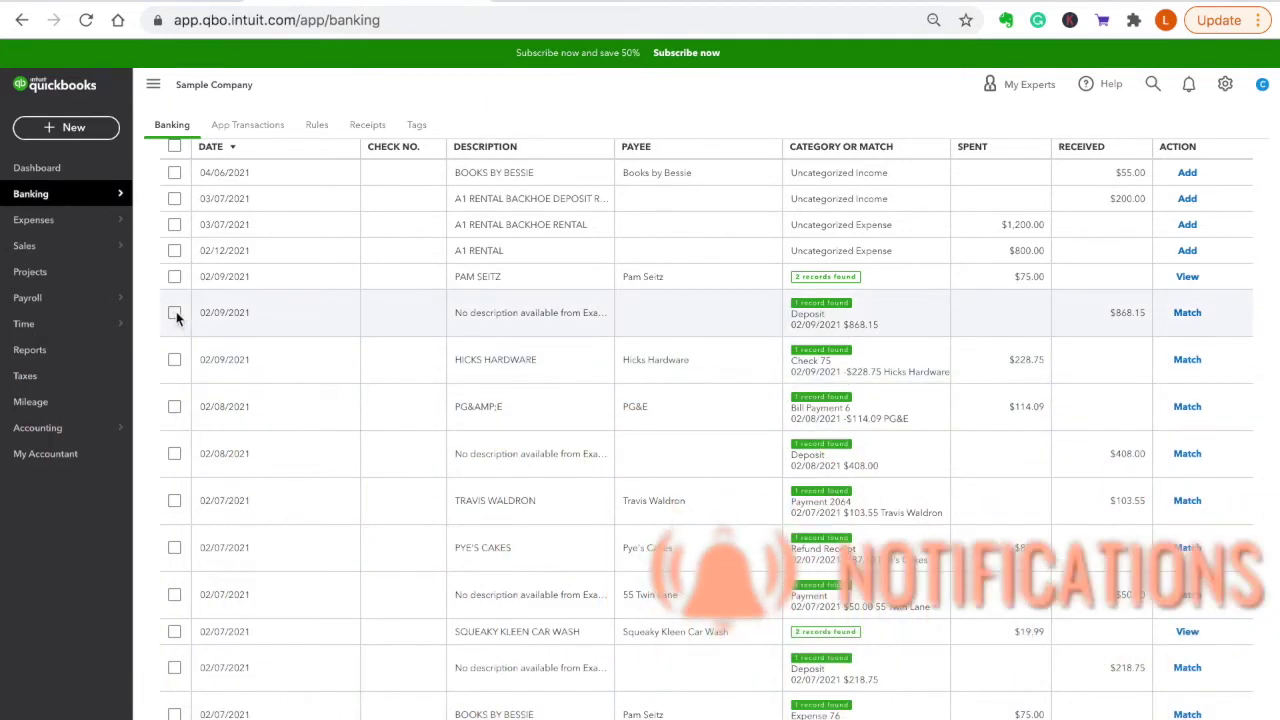
{"action": "left_click", "coordinate": [175, 314]}
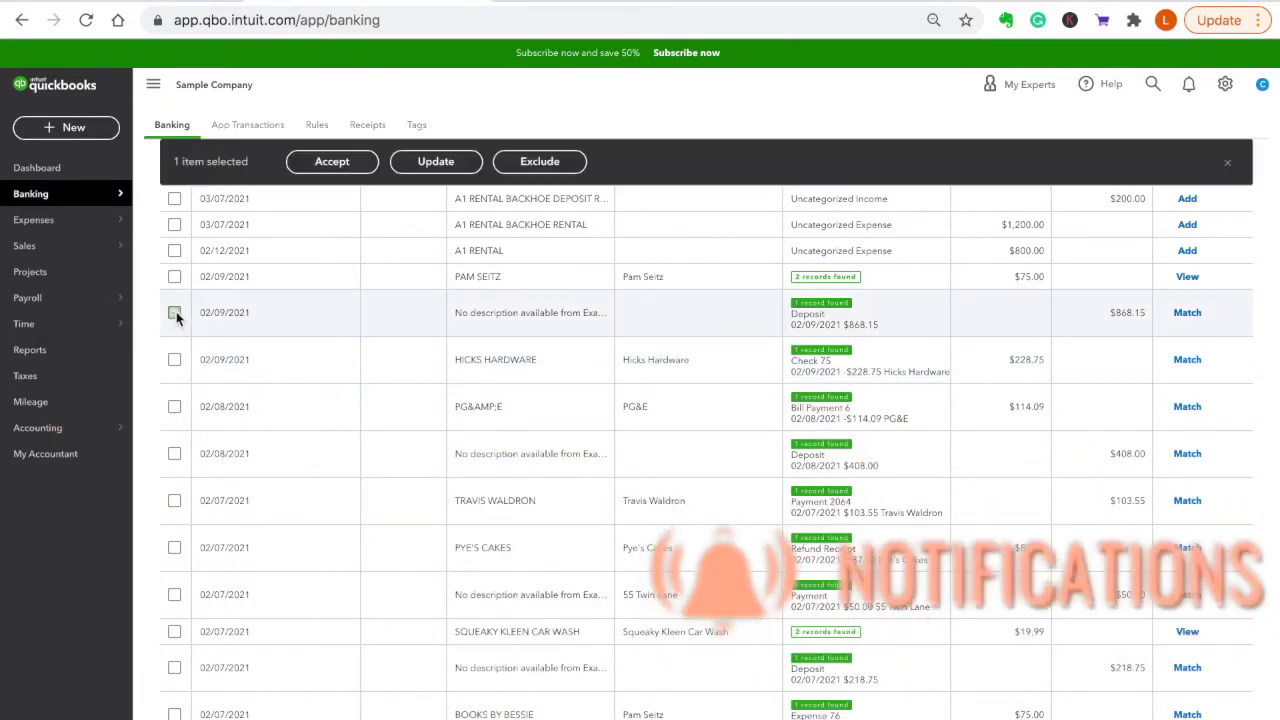
{"action": "left_click", "coordinate": [175, 362]}
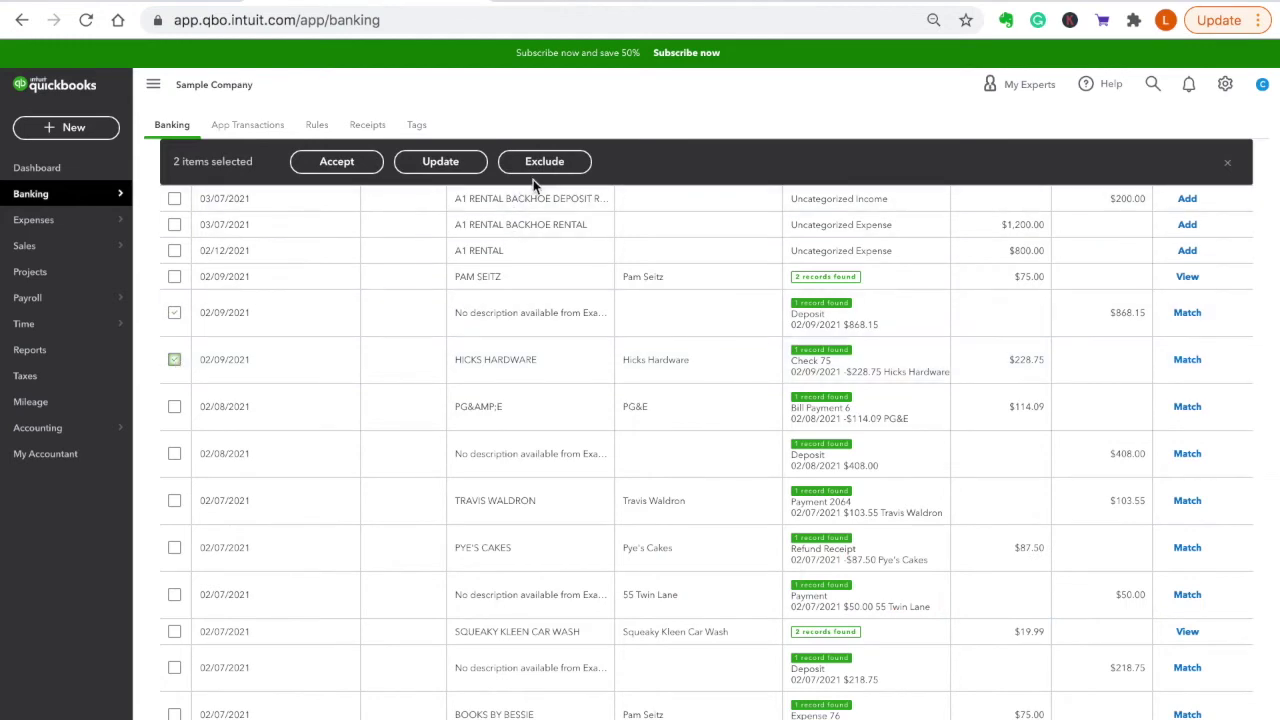
{"action": "left_click", "coordinate": [548, 166]}
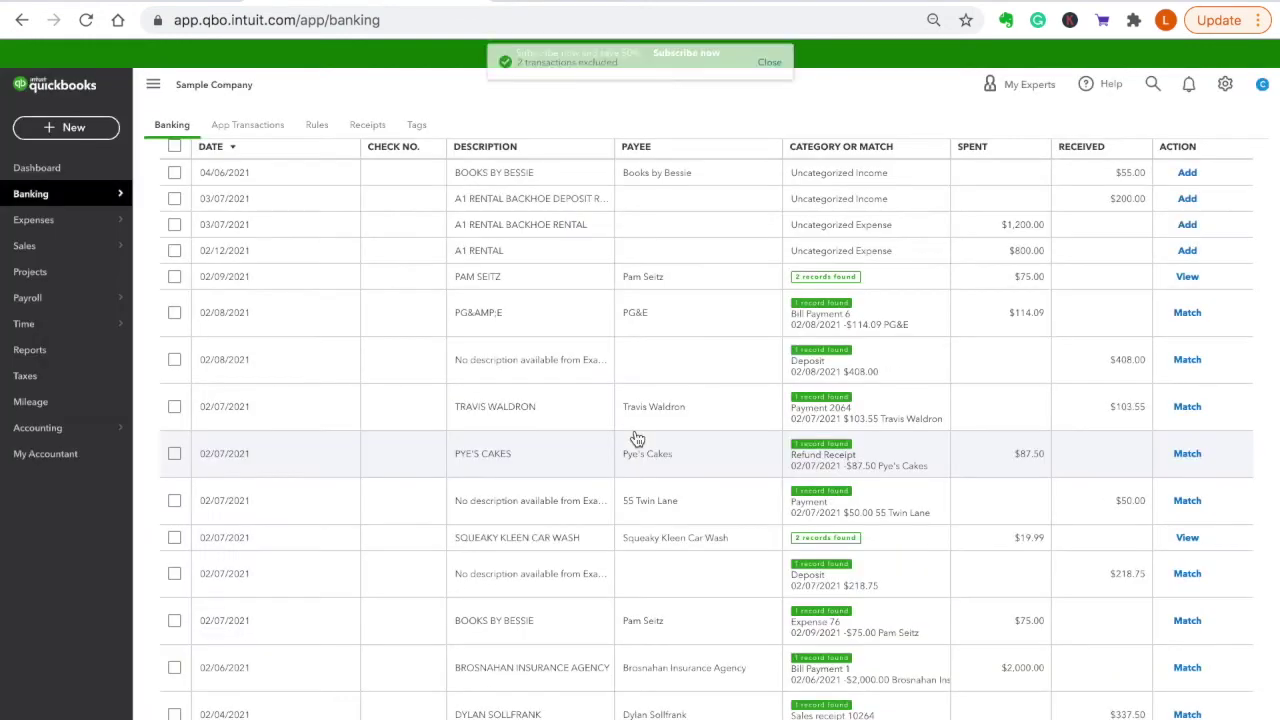
- Exclude four more matched transactions together: PG&E for $114.09, the $408.00 deposit, the $103.55 payment and Pye's Cakes for $87.50
{"action": "left_click", "coordinate": [174, 314]}
{"action": "left_click", "coordinate": [174, 359]}
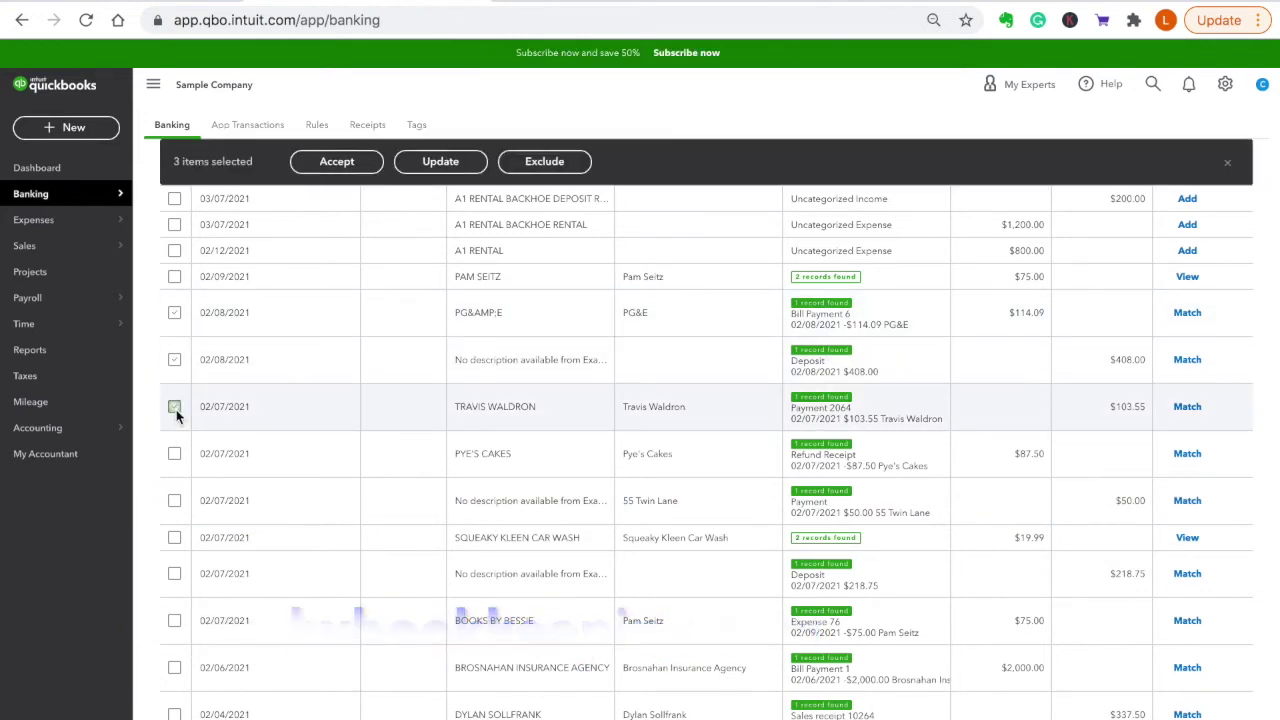
{"action": "left_click", "coordinate": [174, 408]}
{"action": "left_click", "coordinate": [174, 455]}
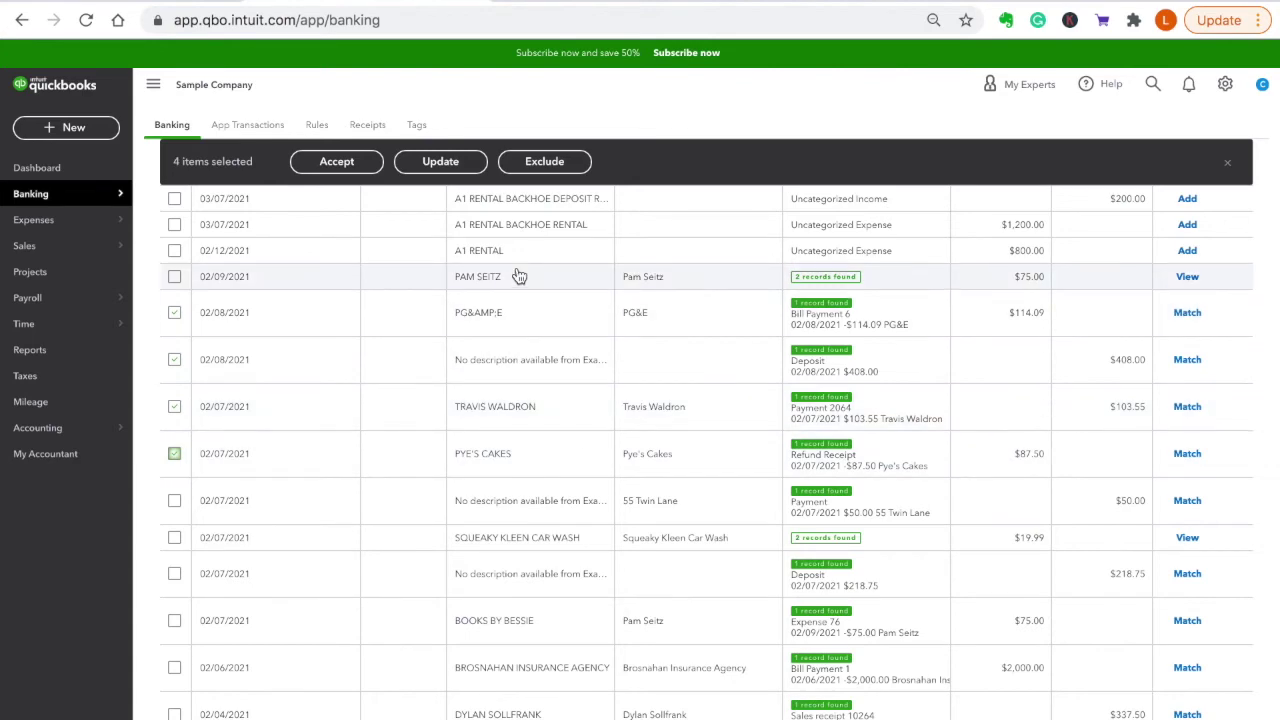
{"action": "left_click", "coordinate": [549, 166]}
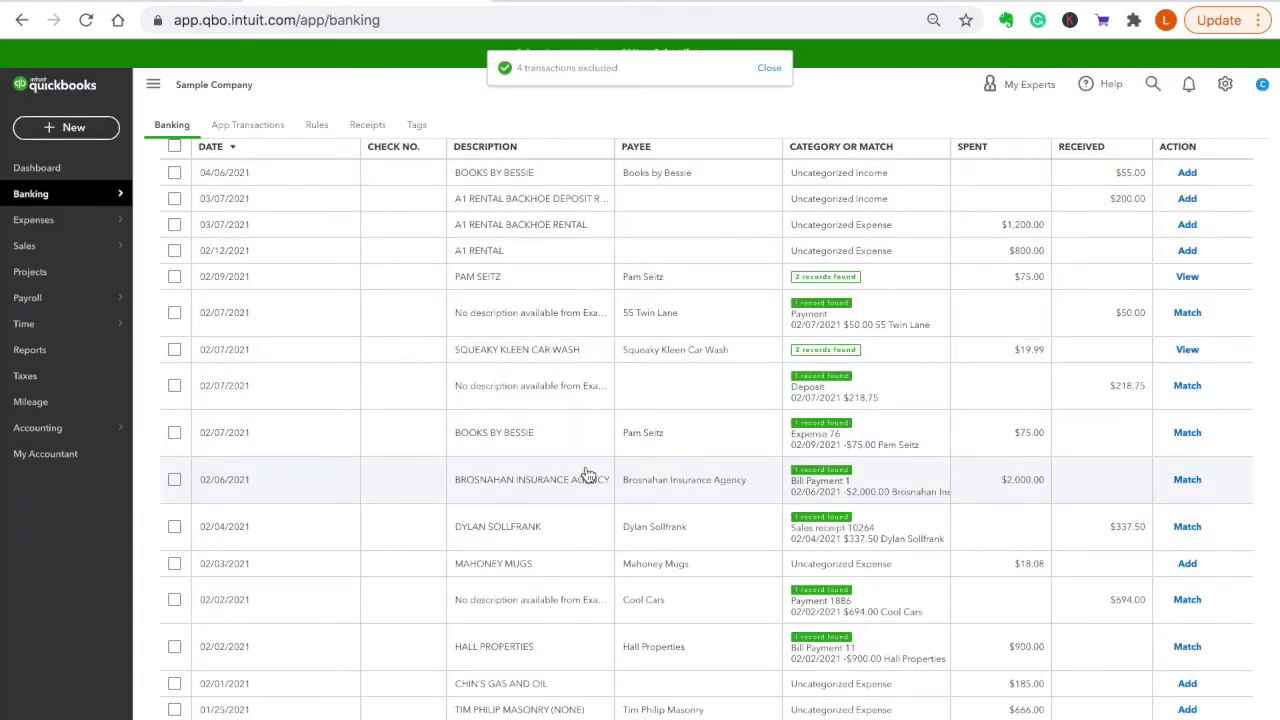
- Look over the remaining transactions for review and recheck the transaction list's display settings
{"action": "scroll", "coordinate": [588, 475], "scroll_direction": "down", "scroll_amount": 3}
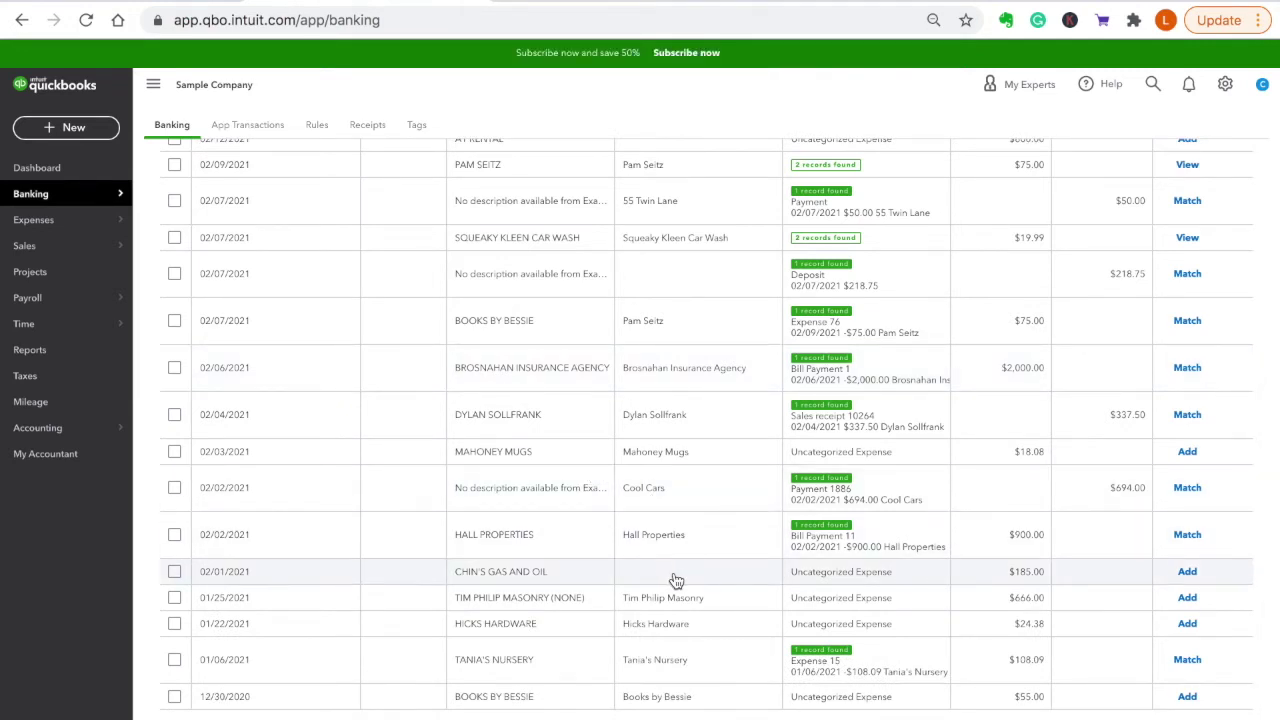
{"action": "scroll", "coordinate": [985, 453], "scroll_direction": "up", "scroll_amount": 10}
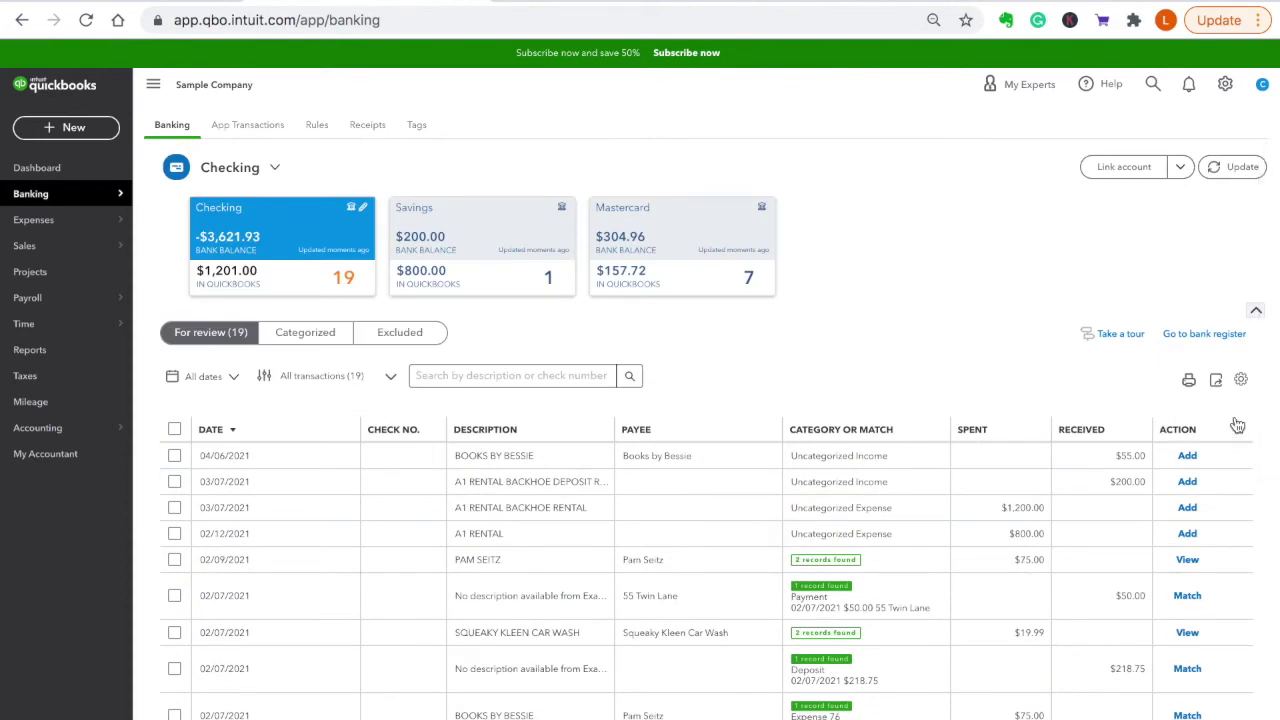
{"action": "left_click", "coordinate": [1241, 381]}
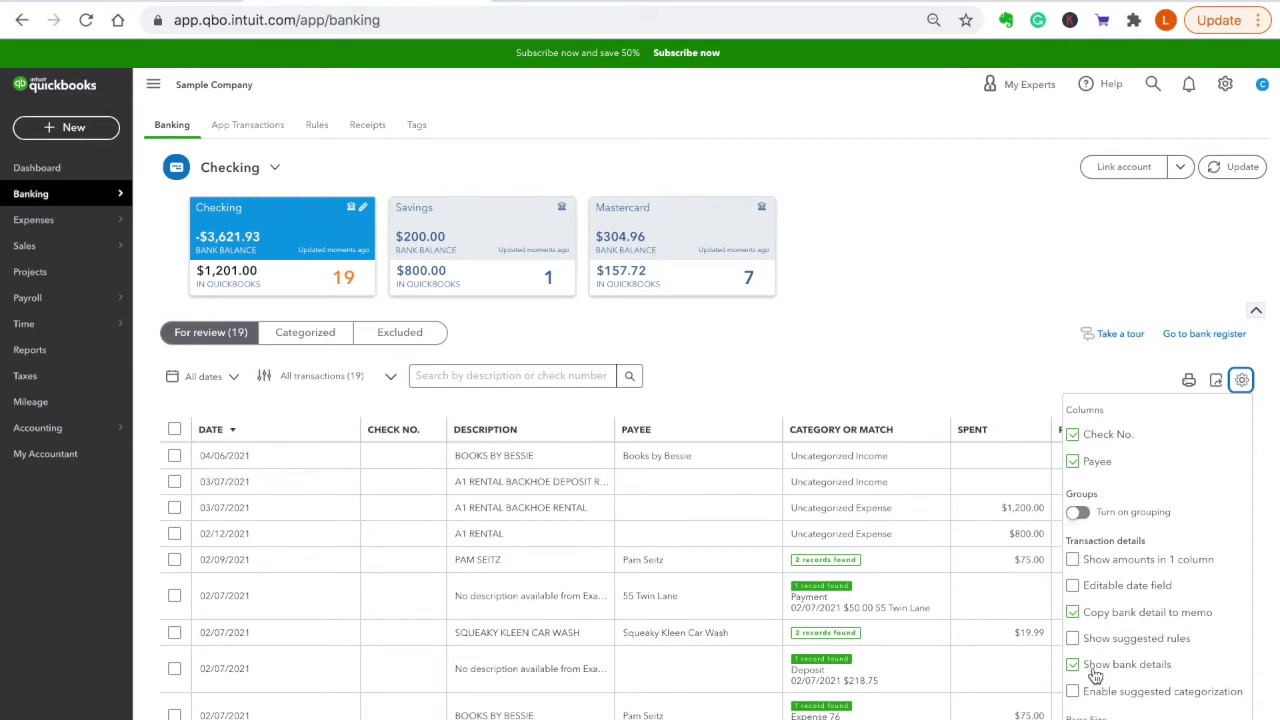
{"action": "left_click", "coordinate": [920, 356]}
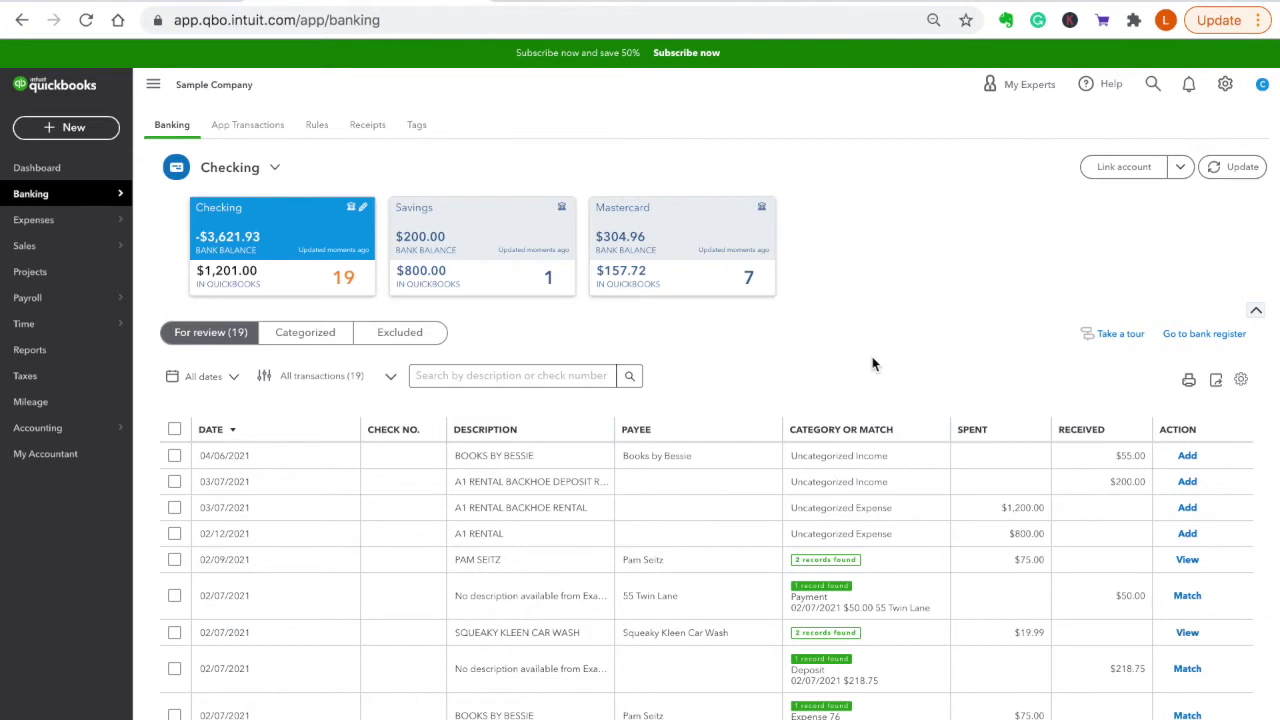
- Expand the 02/12/2021 A1 Rental transaction for $800.00 and assign it a new vendor named Sunoco
{"action": "left_click", "coordinate": [661, 538]}
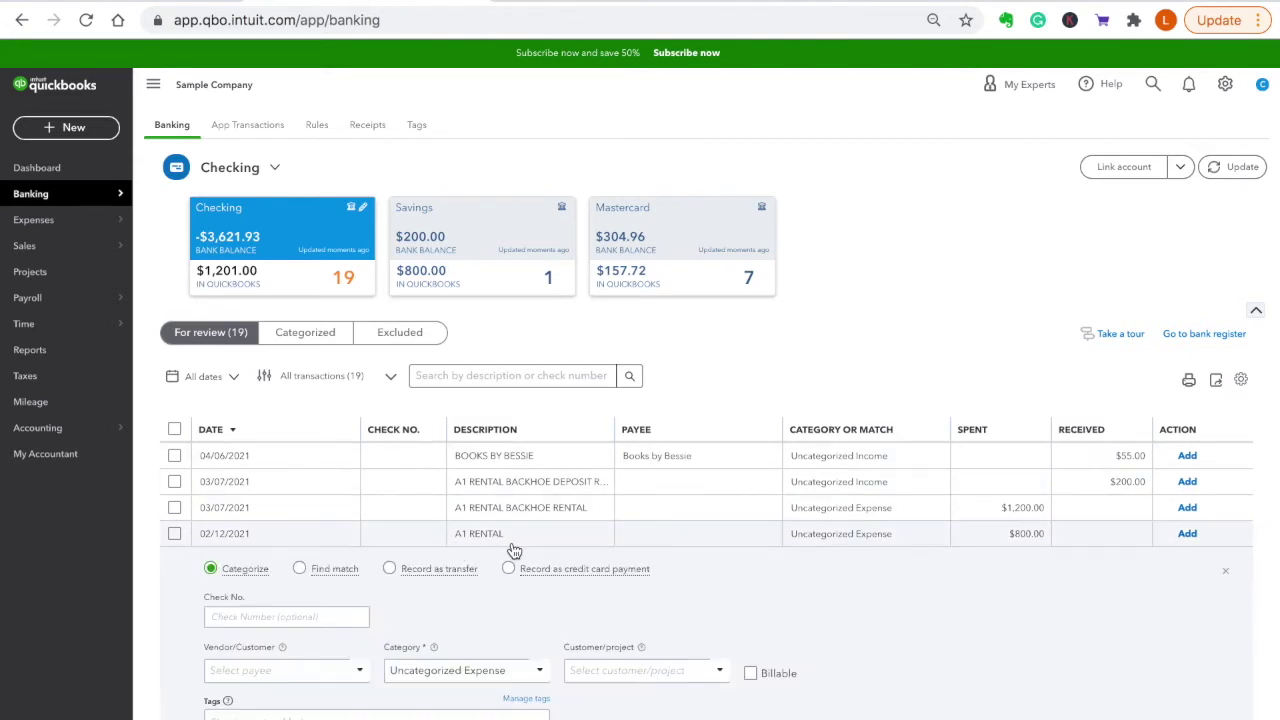
{"action": "scroll", "coordinate": [598, 611], "scroll_direction": "down", "scroll_amount": 2}
{"action": "left_click", "coordinate": [222, 622]}
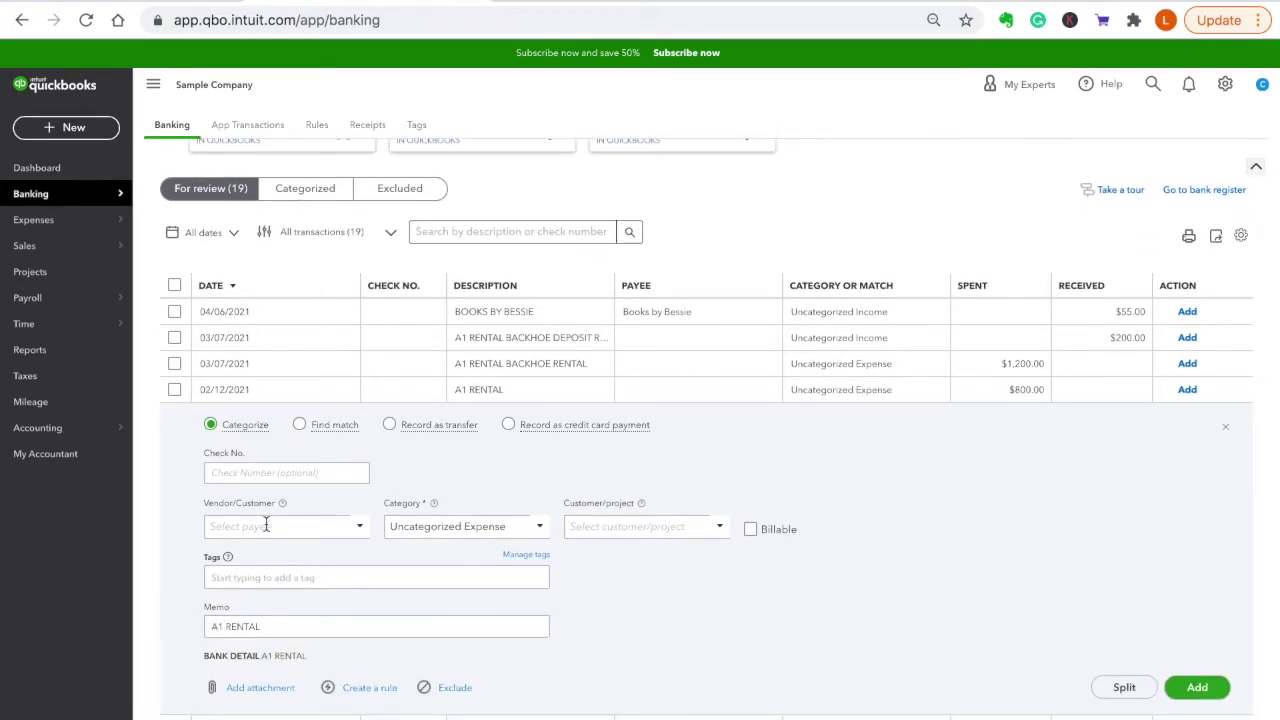
{"action": "left_click", "coordinate": [235, 526]}
{"action": "type", "text": "Sunoco"}
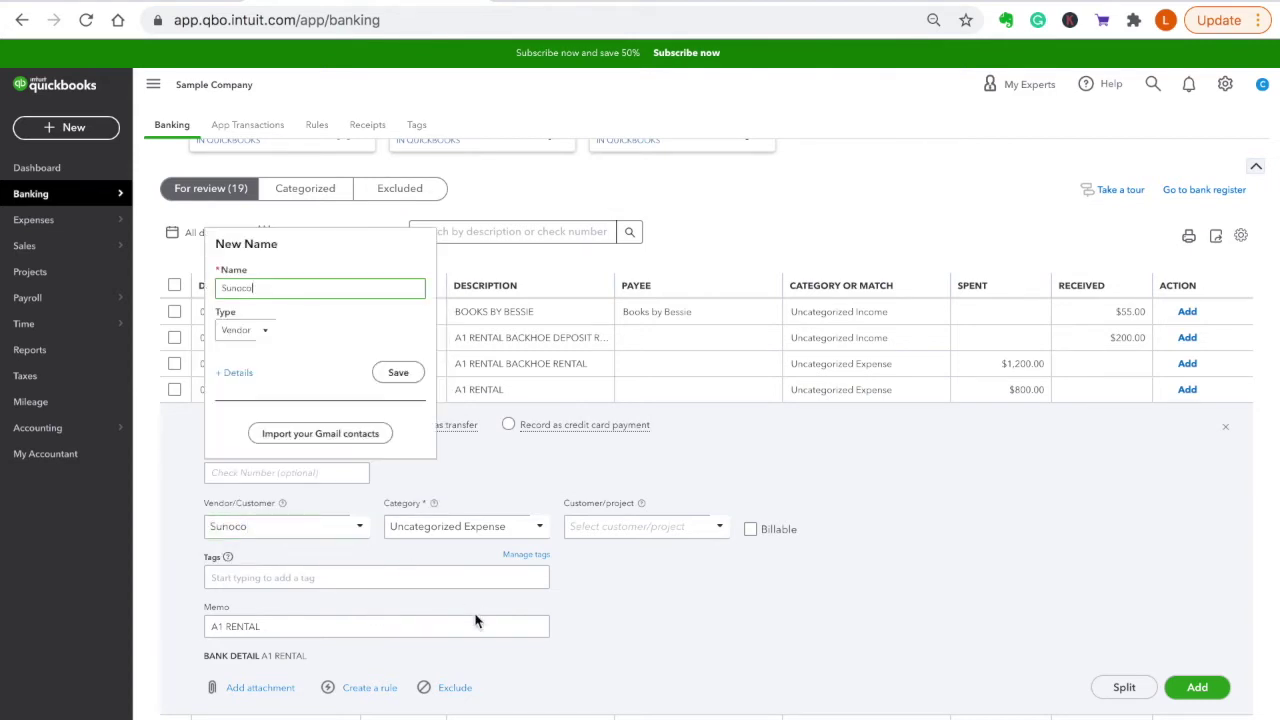
{"action": "left_click", "coordinate": [400, 372]}
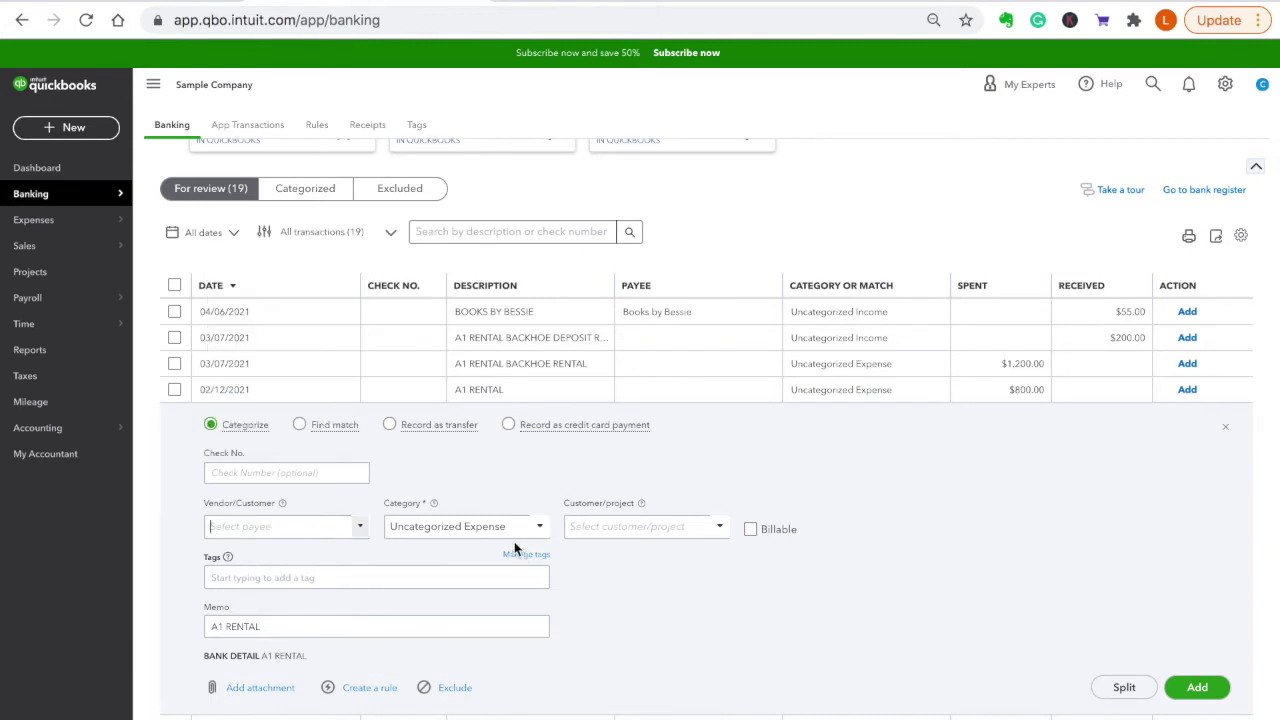
{"action": "key", "text": "Tab"}
{"action": "type", "text": "ga"}
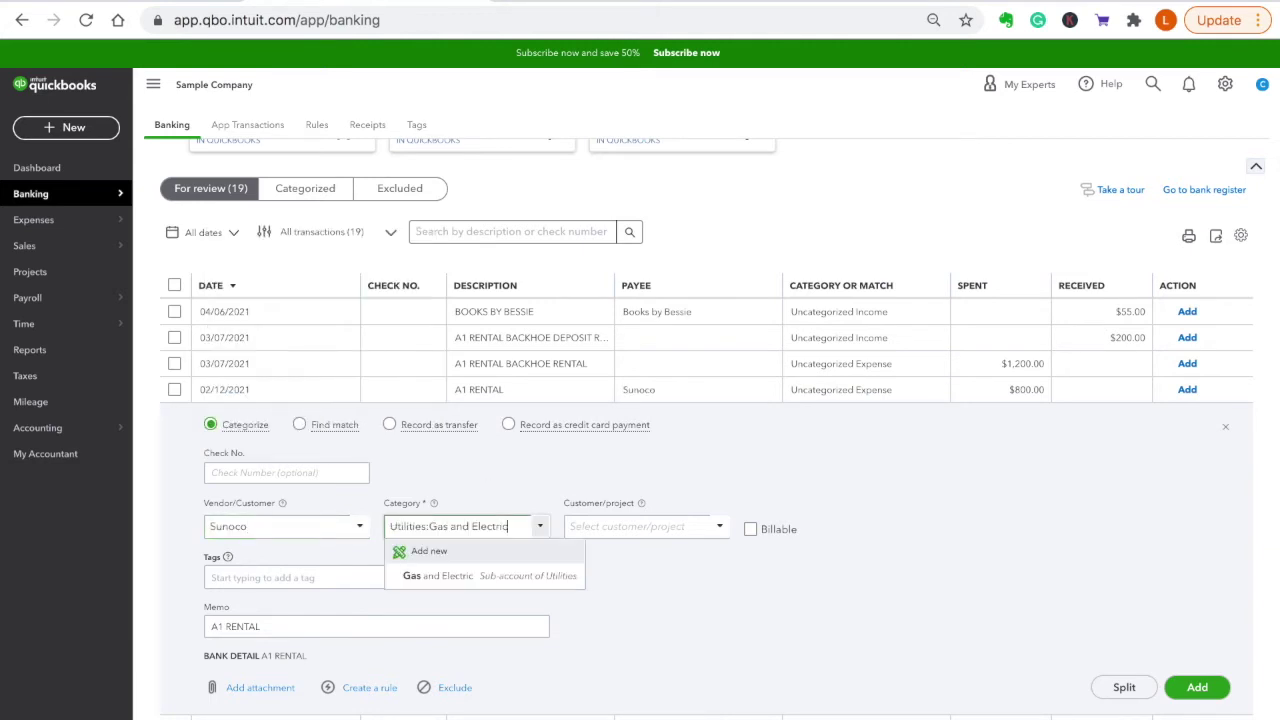
{"action": "left_click", "coordinate": [521, 579]}
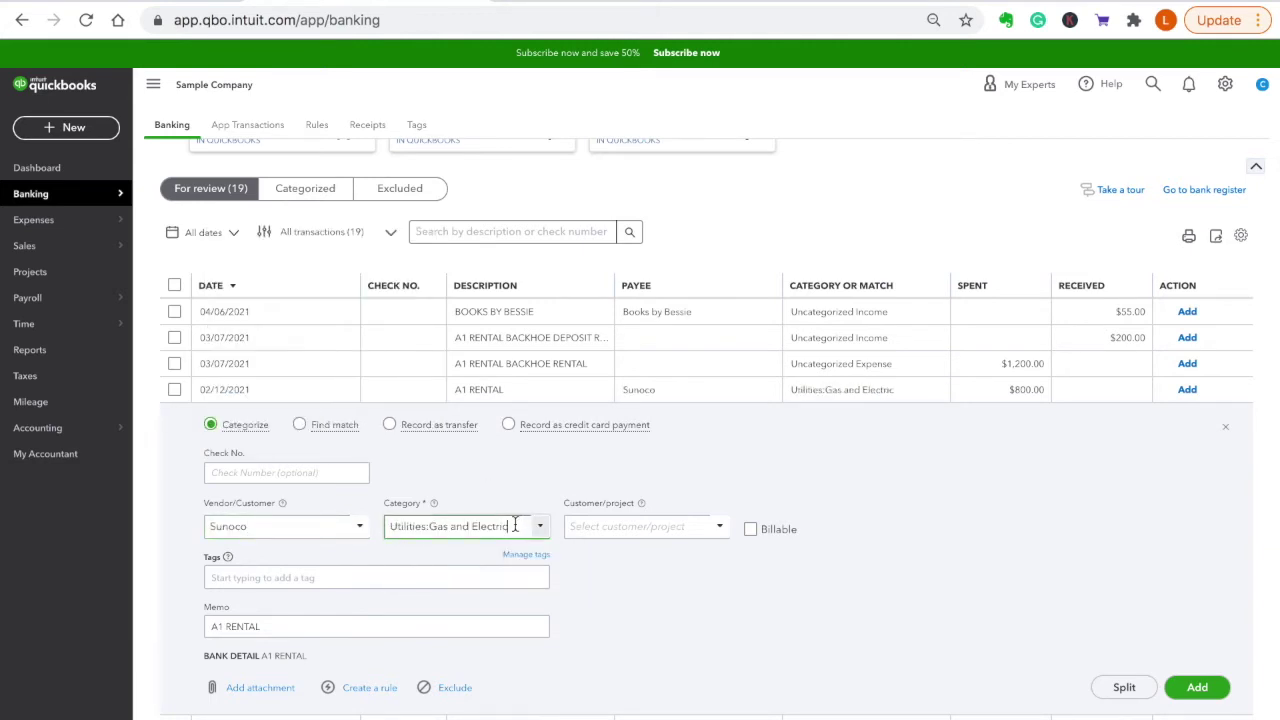
{"action": "key", "text": "BackSpace"}
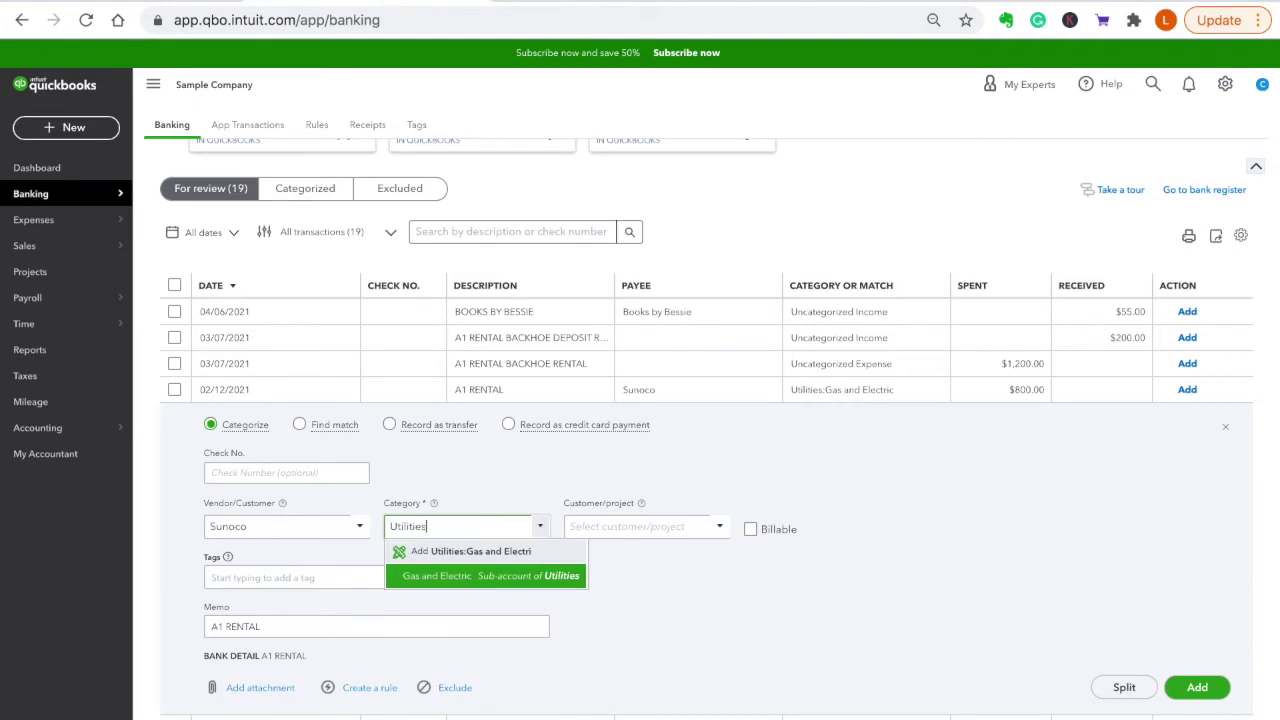
{"action": "key", "text": "BackSpace"}
{"action": "key", "text": "BackSpace"}
{"action": "key", "text": "BackSpace"}
- Set the A1 Rental transaction's category to Automobile and add the transaction to the books
{"action": "type", "text": "auto"}
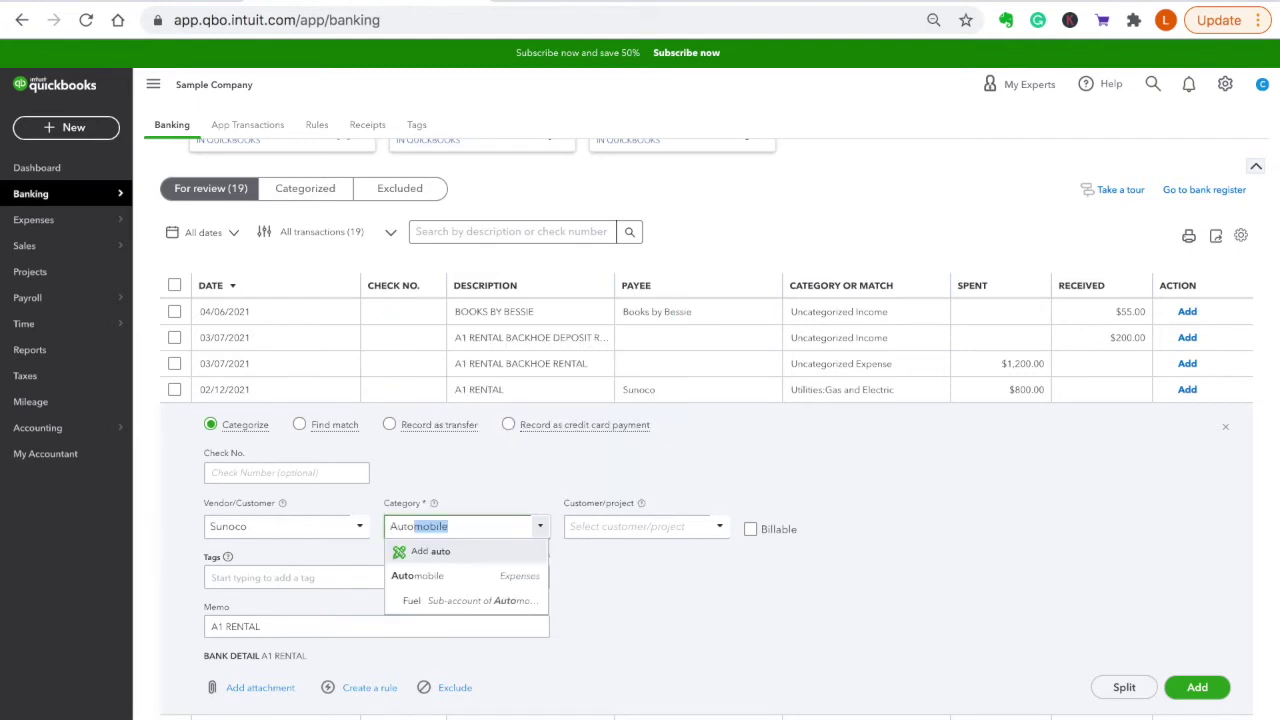
{"action": "key", "text": "Tab"}
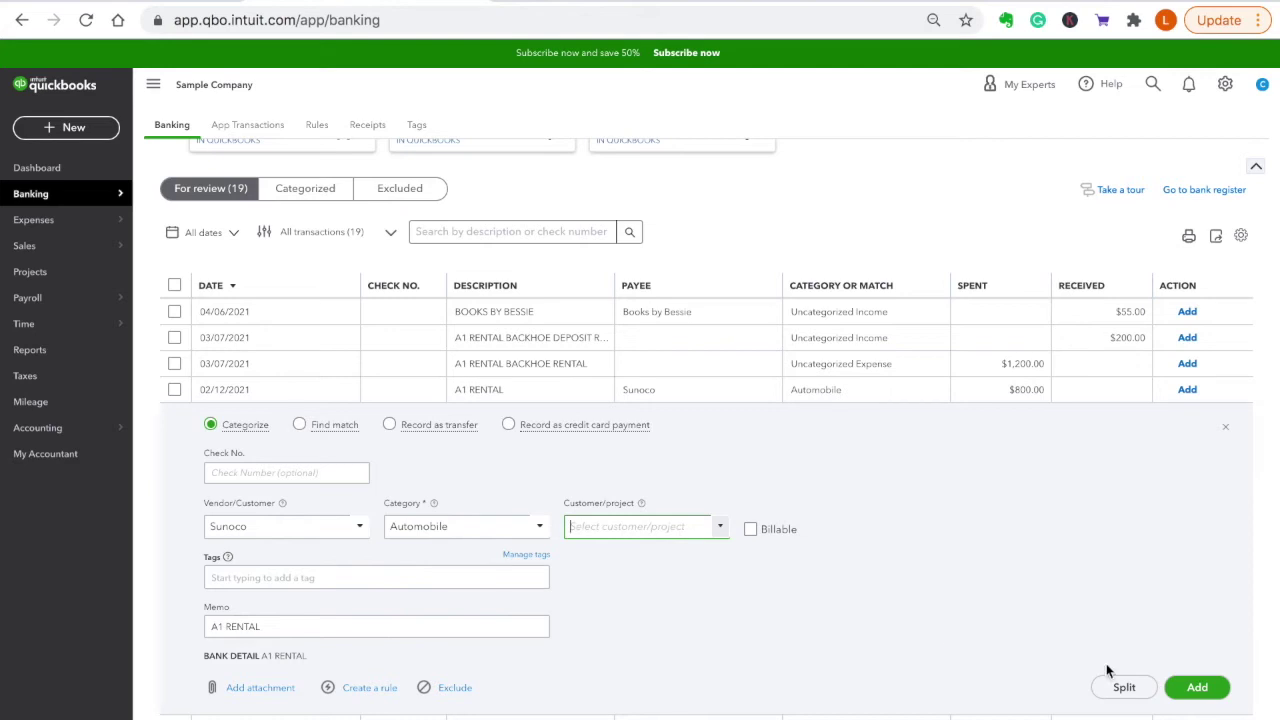
{"action": "left_click", "coordinate": [1197, 688]}
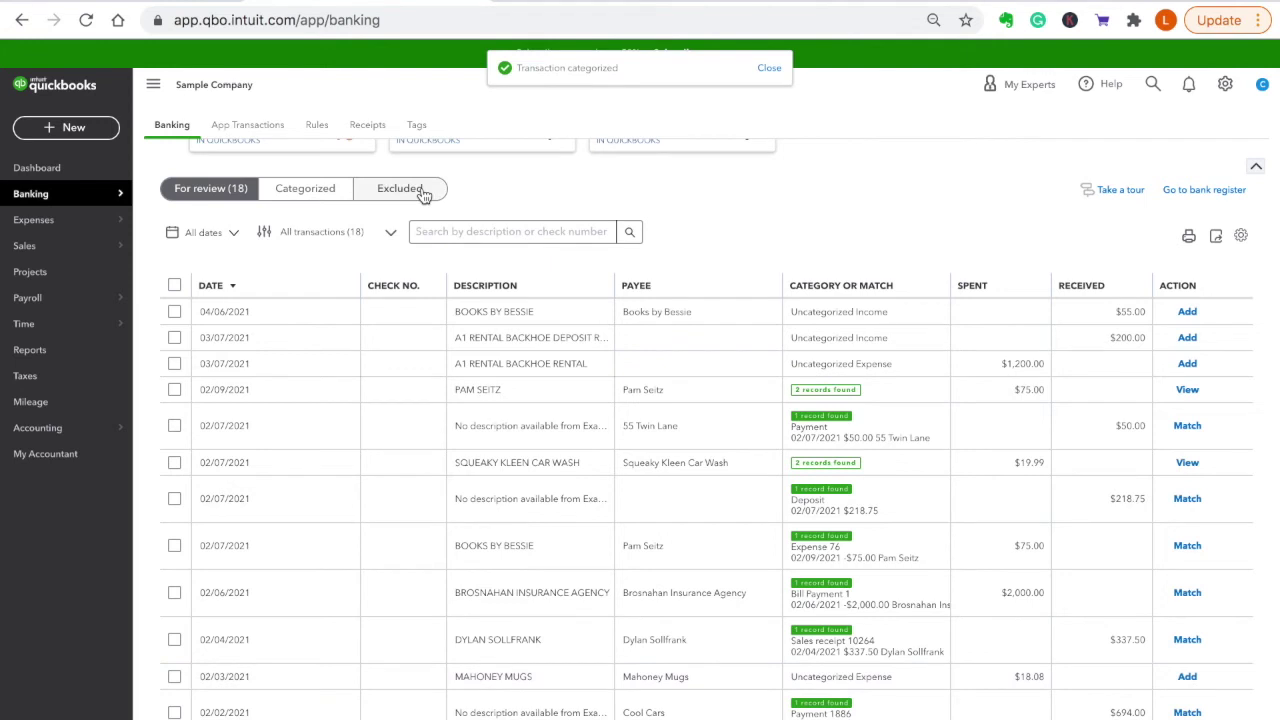
- Find the General Ledger report among the reports and open it
{"action": "left_click", "coordinate": [60, 355]}
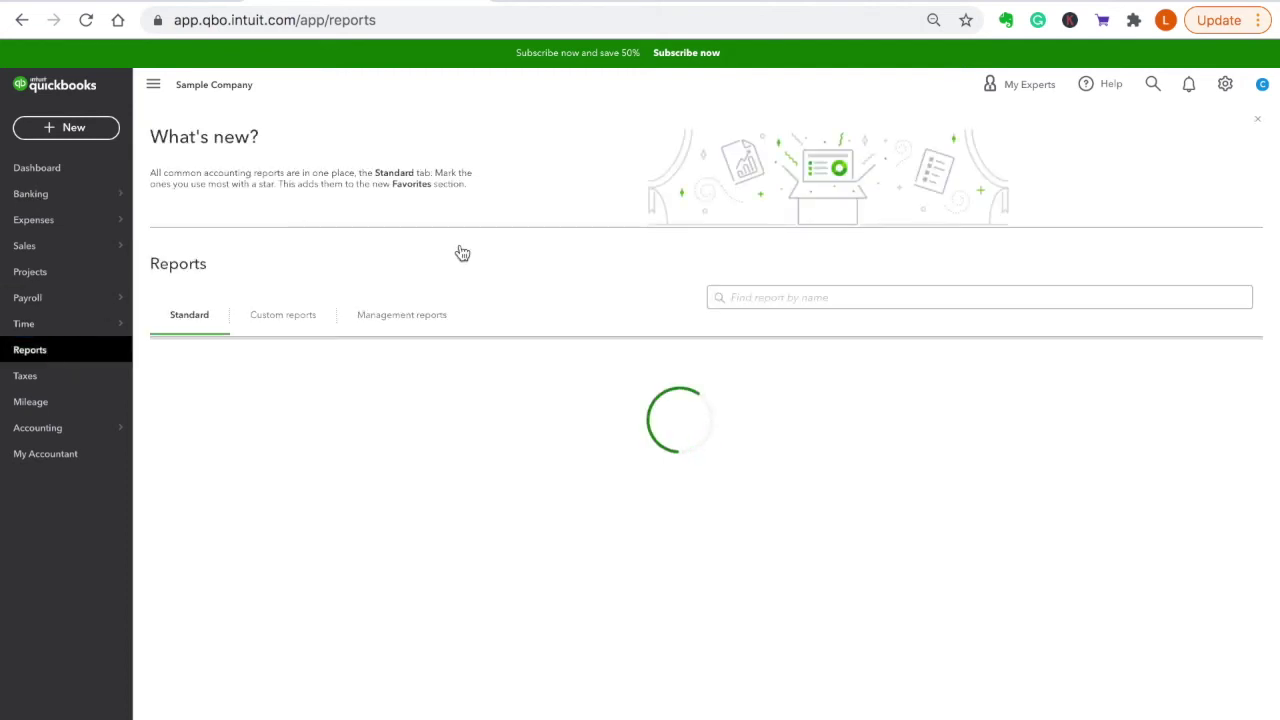
{"action": "left_click", "coordinate": [752, 296]}
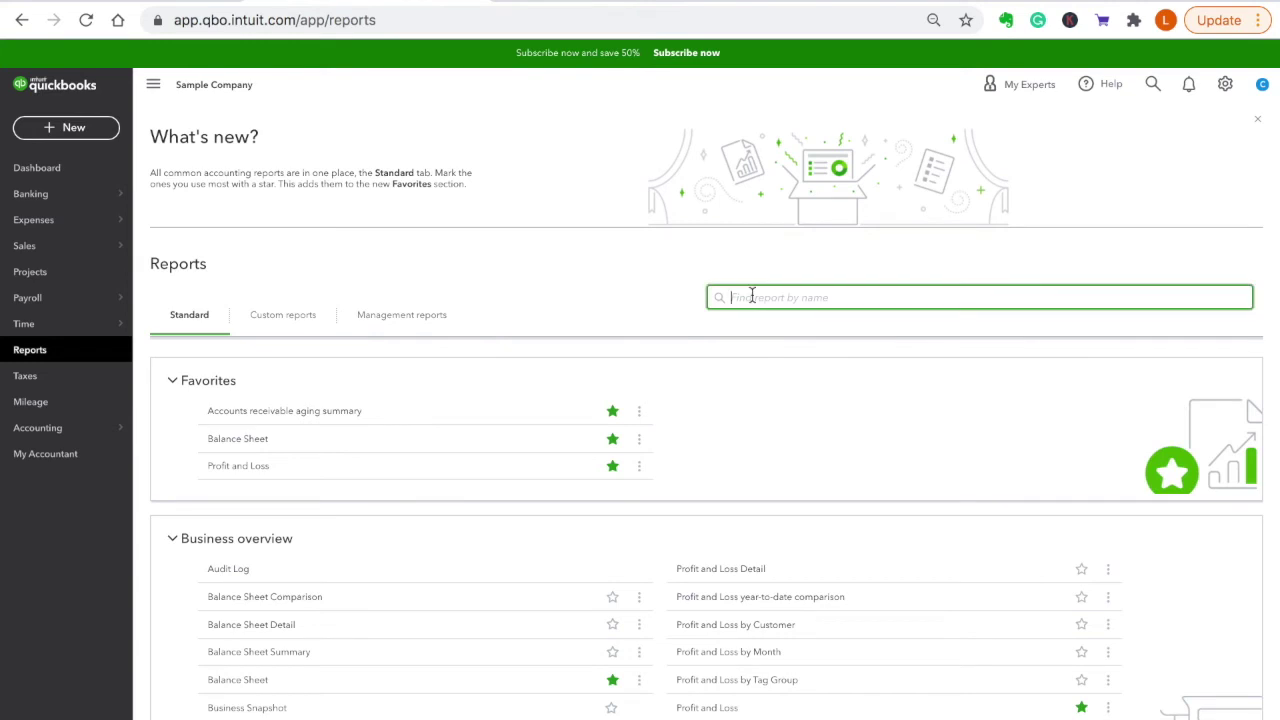
{"action": "type", "text": "gener"}
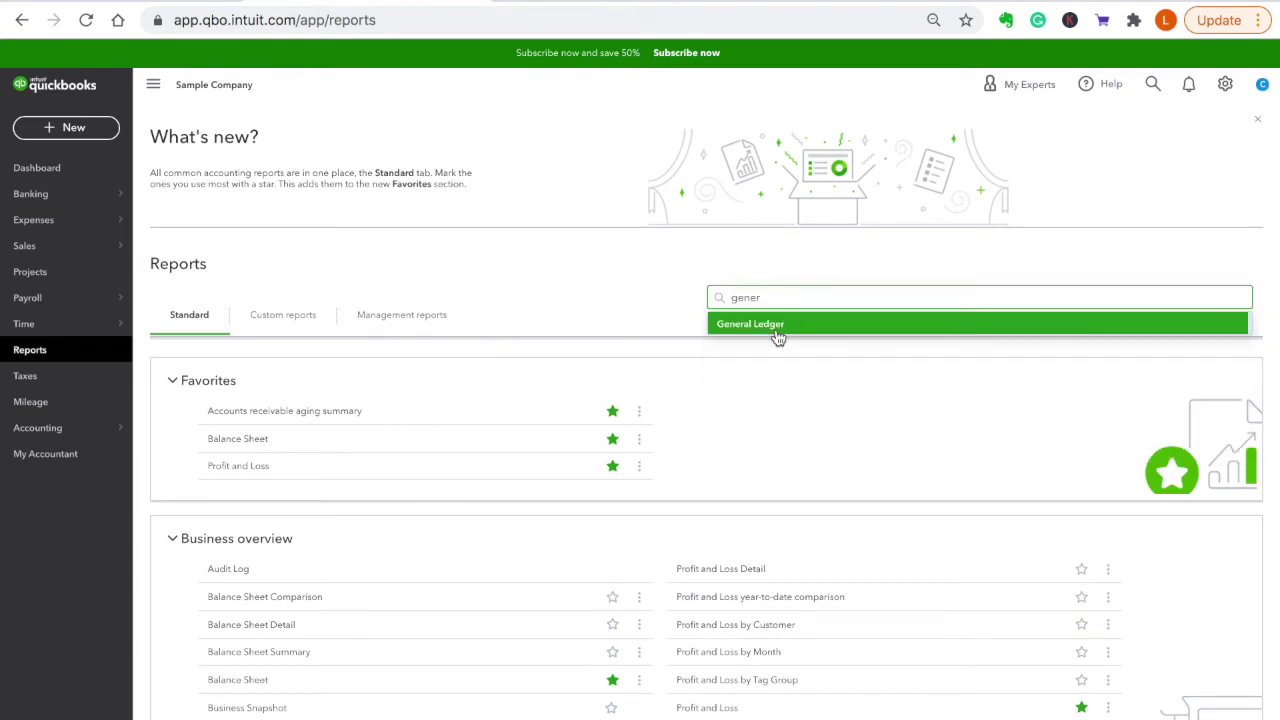
{"action": "left_click", "coordinate": [773, 325]}
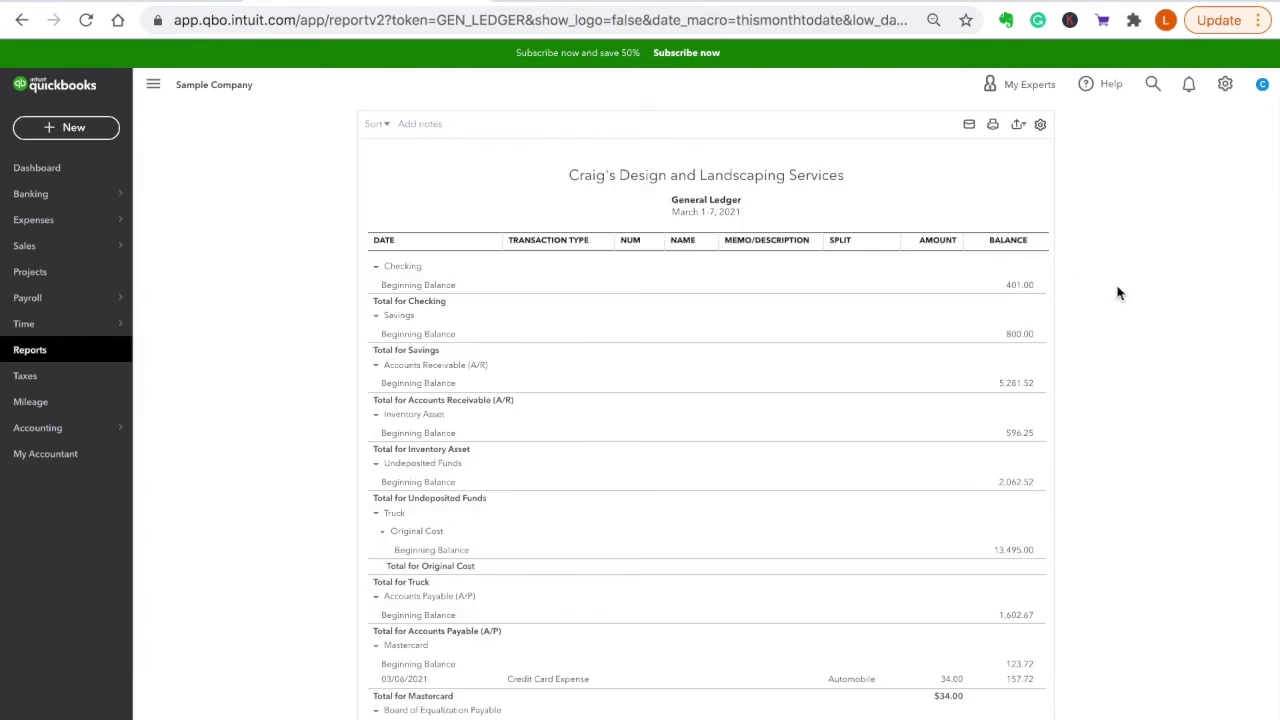
- Set the General Ledger report period to 02/12/2021 through 02/12/2021 and run the report
{"action": "scroll", "coordinate": [1100, 285], "scroll_direction": "up", "scroll_amount": 2}
{"action": "scroll", "coordinate": [303, 163], "scroll_direction": "up", "scroll_amount": 2}
{"action": "left_click_drag", "start_coordinate": [300, 188], "coordinate": [359, 192]}
{"action": "type", "text": "2/12/21"}
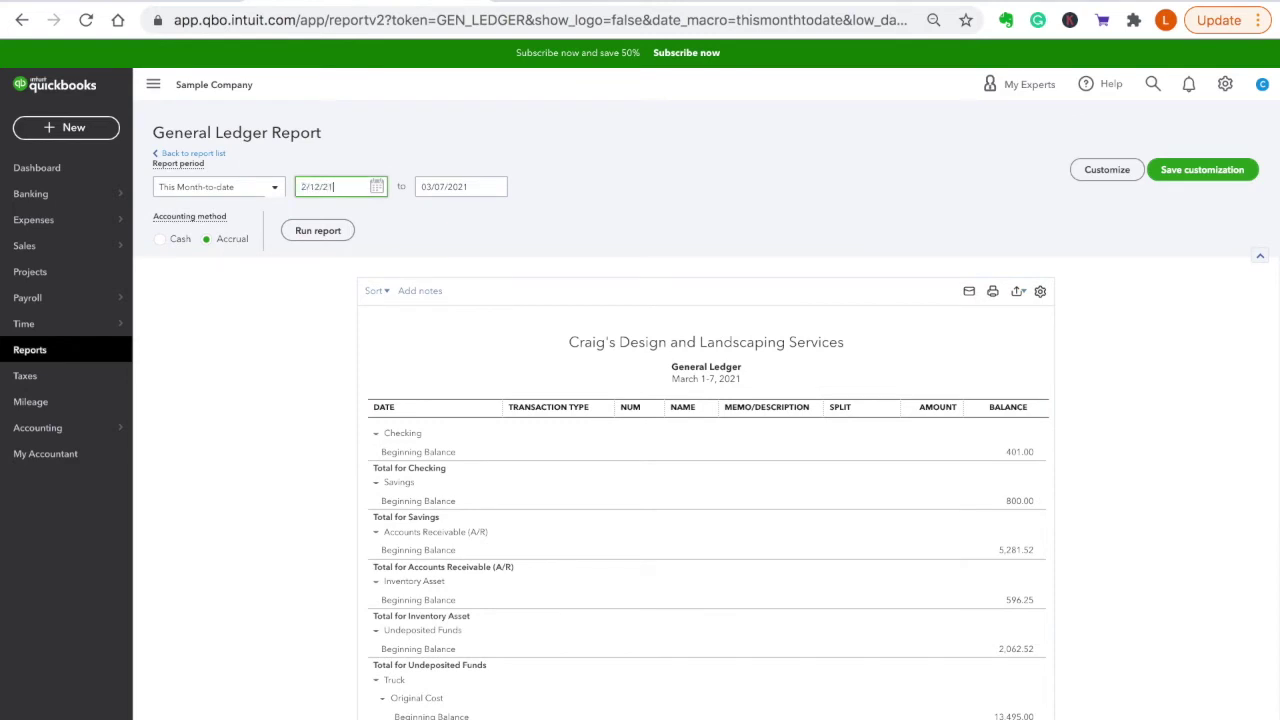
{"action": "key", "text": "Tab"}
{"action": "type", "text": "2/"}
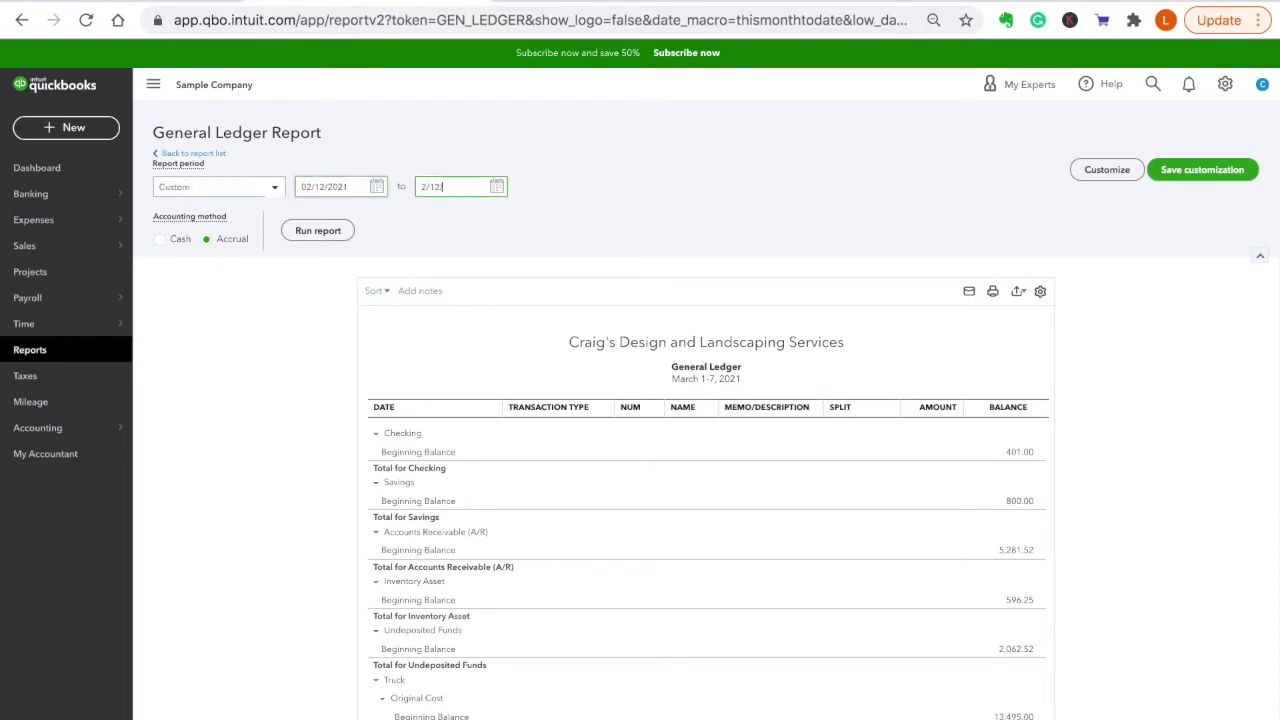
{"action": "type", "text": "12/2021"}
{"action": "left_click", "coordinate": [310, 232]}
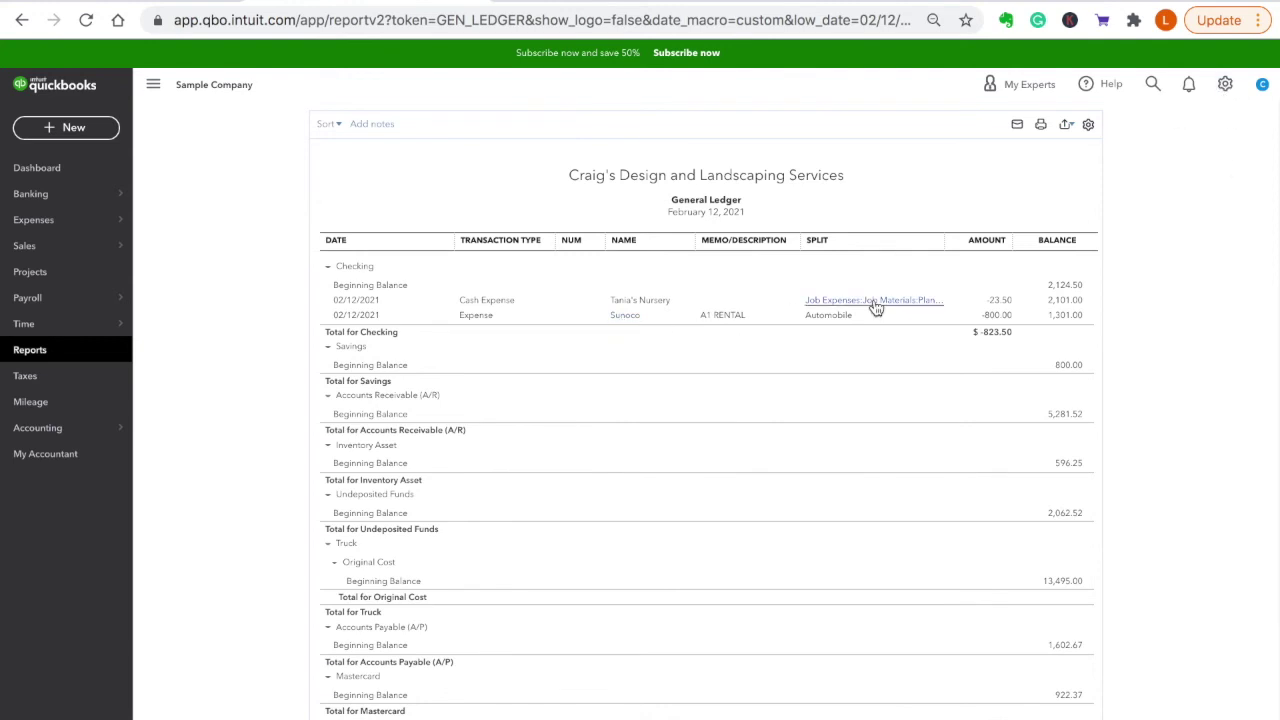
- Return to the bank transactions for review and expand the 02/01/2021 Chin's Gas and Oil transaction for $185.00
{"action": "left_click", "coordinate": [61, 195]}
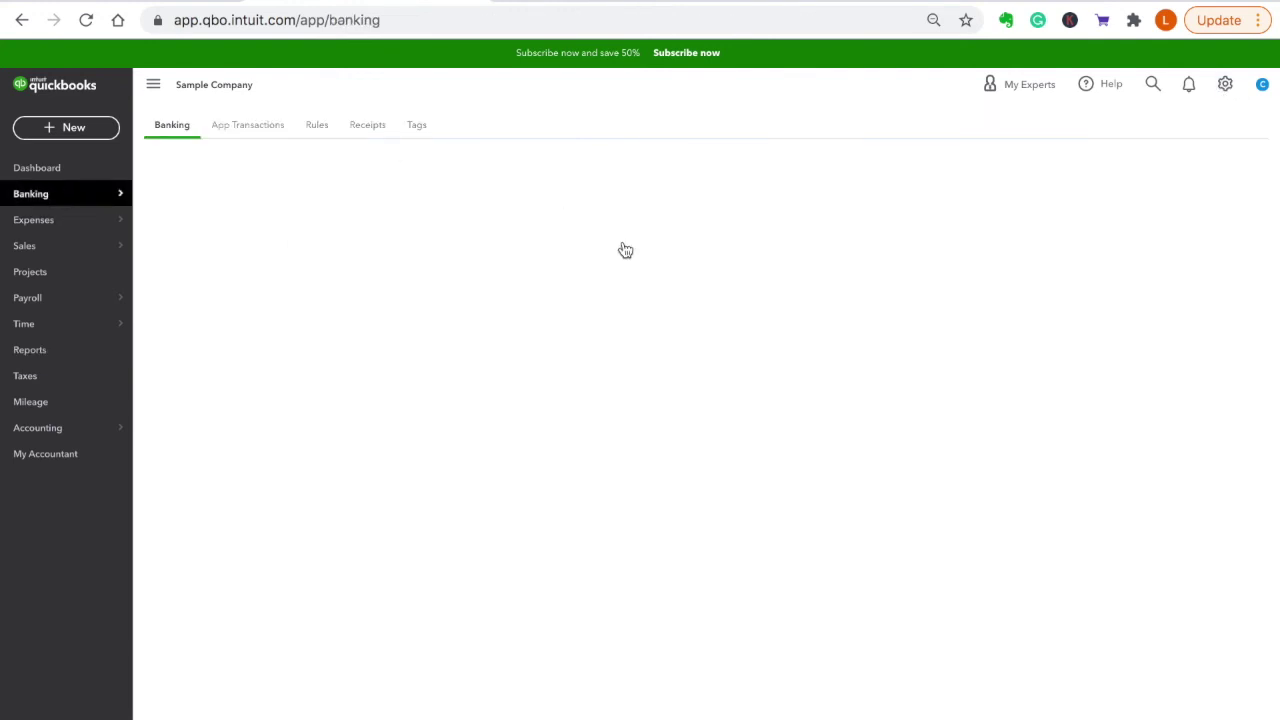
{"action": "scroll", "coordinate": [955, 373], "scroll_direction": "down", "scroll_amount": 2}
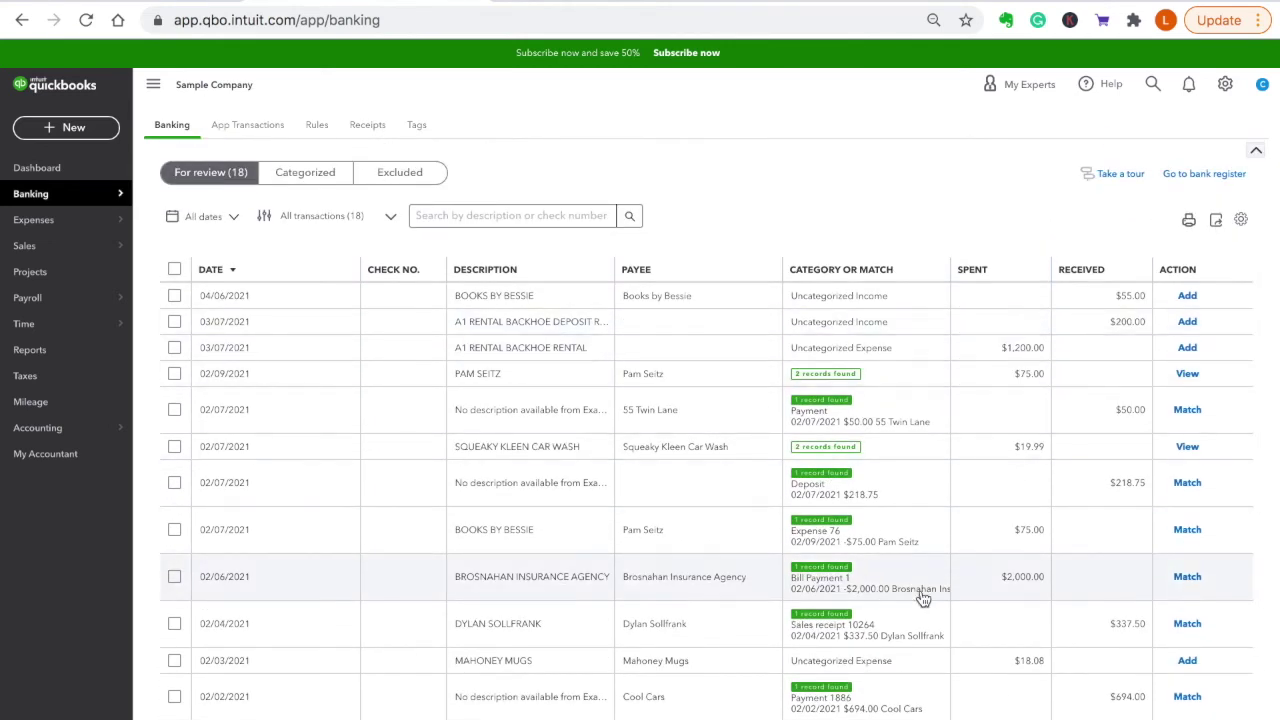
{"action": "scroll", "coordinate": [920, 594], "scroll_direction": "down", "scroll_amount": 3}
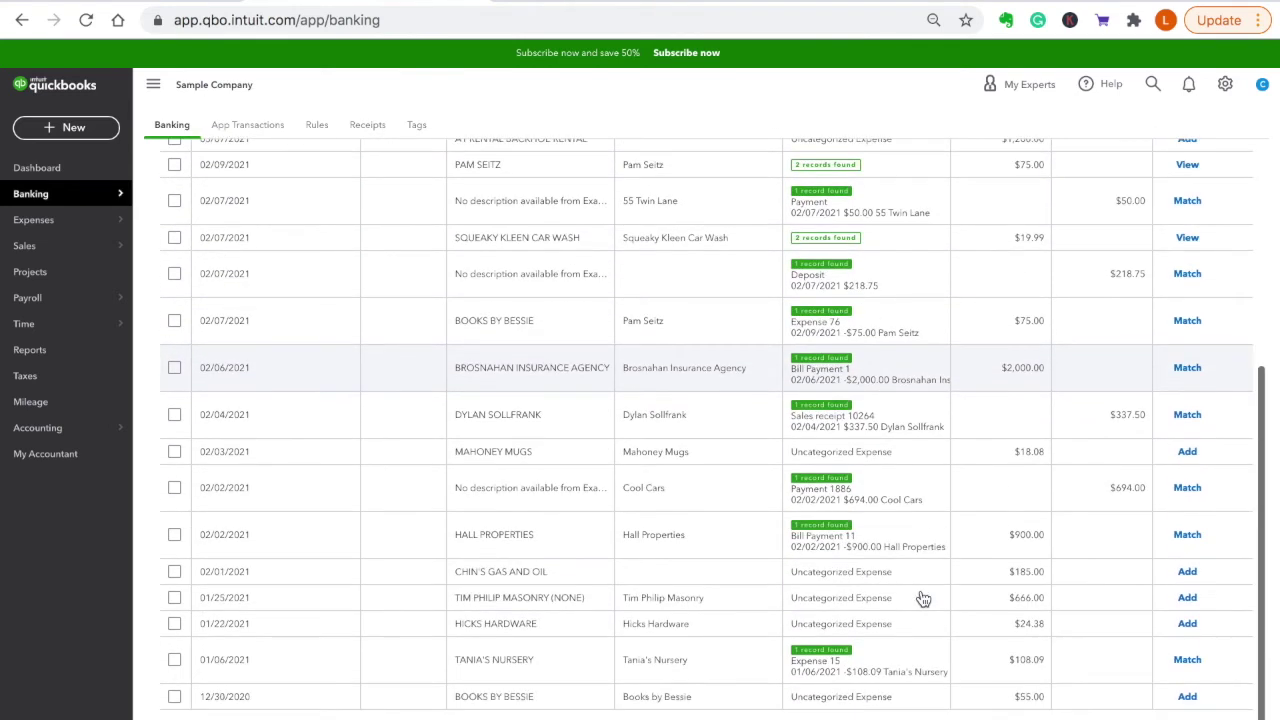
{"action": "left_click", "coordinate": [694, 571]}
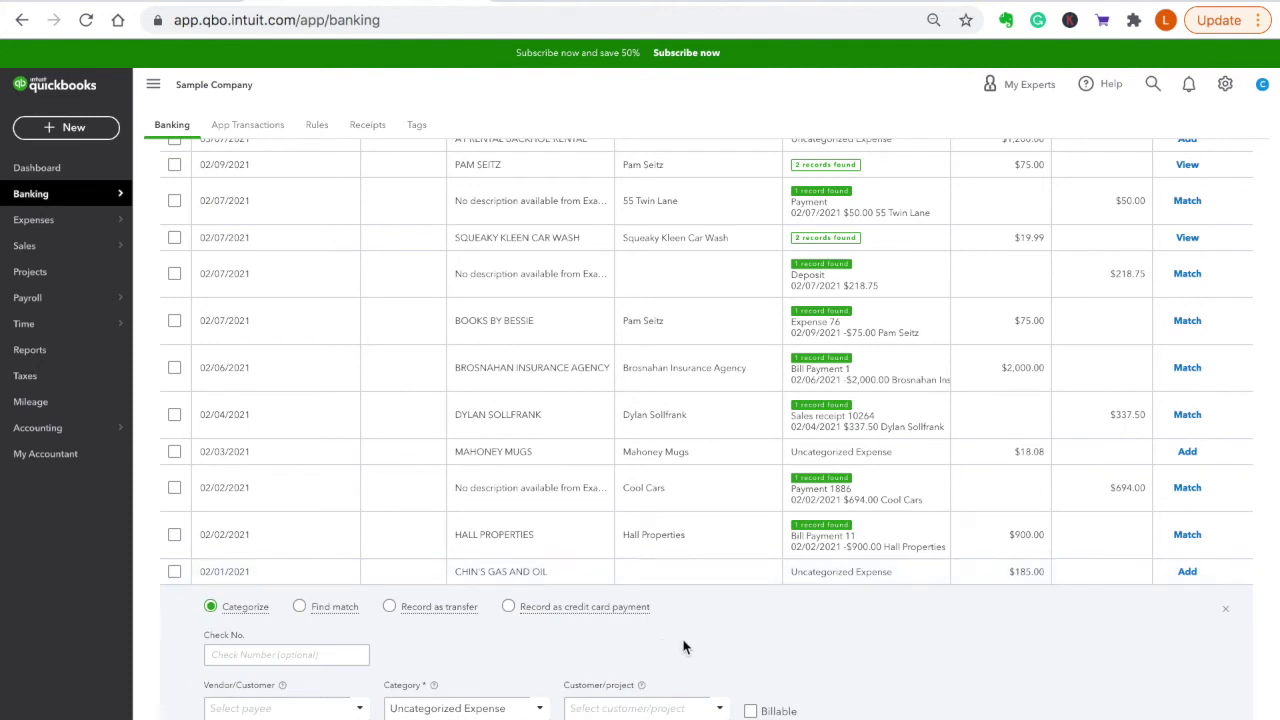
{"action": "scroll", "coordinate": [886, 686], "scroll_direction": "down", "scroll_amount": 2}
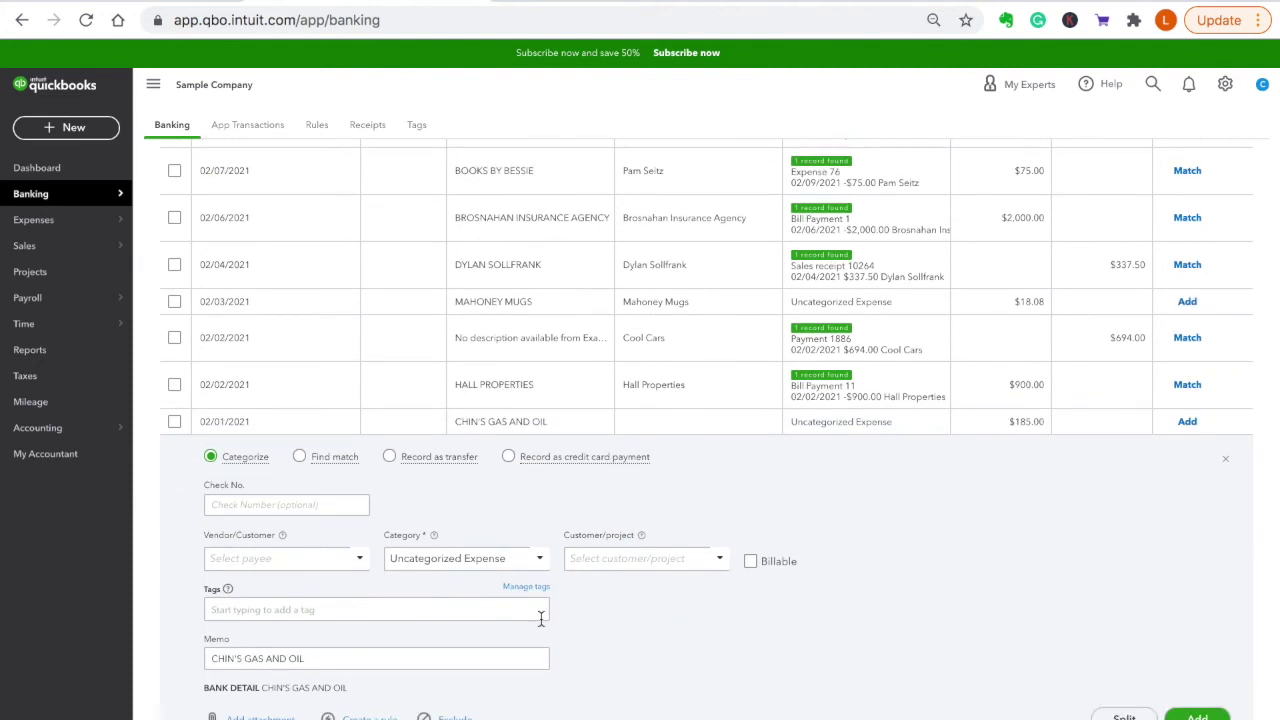
- Categorize the Chin's Gas and Oil transaction as Utilities:Gas and Electric and add it to the books
{"action": "left_click", "coordinate": [528, 566]}
{"action": "type", "text": "uti"}
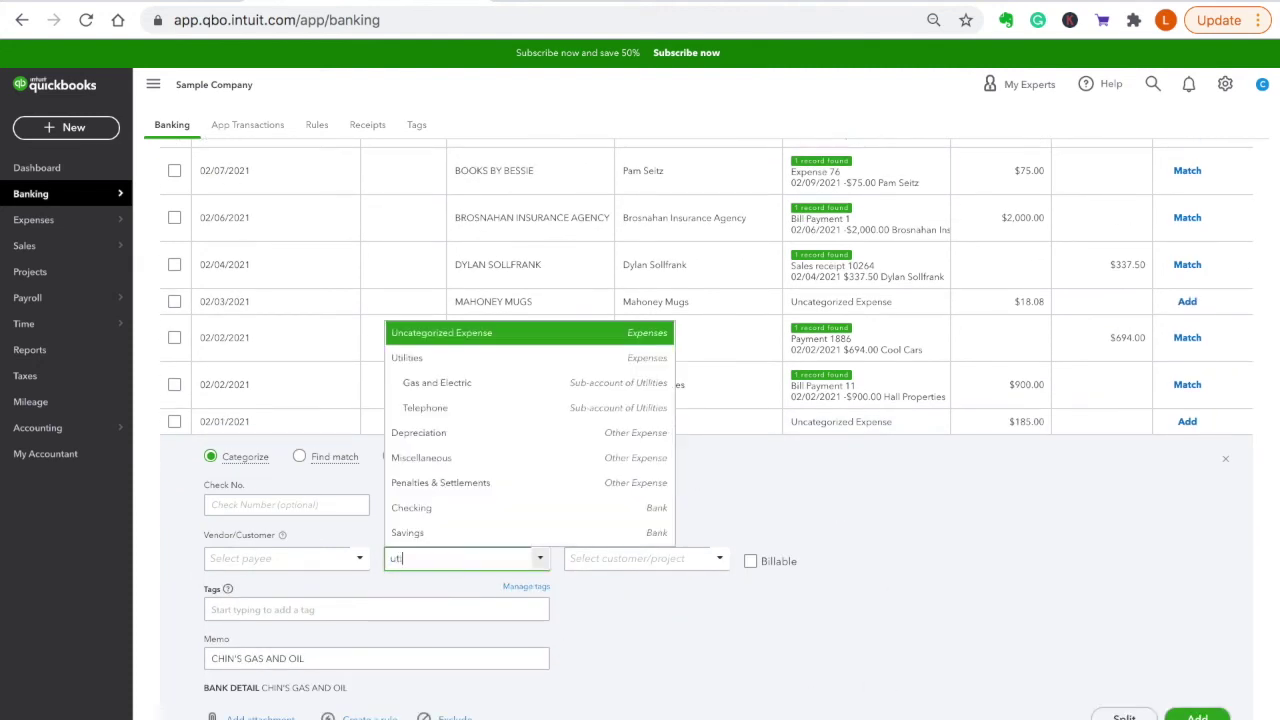
{"action": "left_click", "coordinate": [458, 633]}
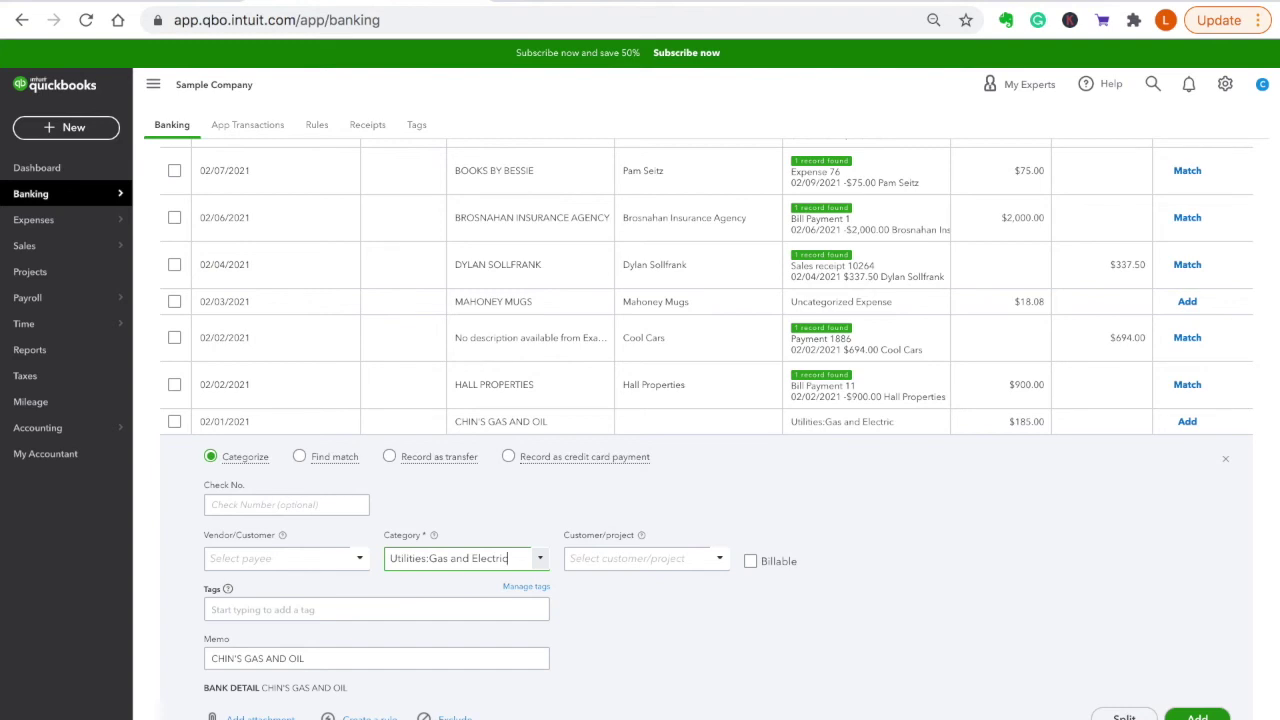
{"action": "left_click", "coordinate": [1197, 716]}
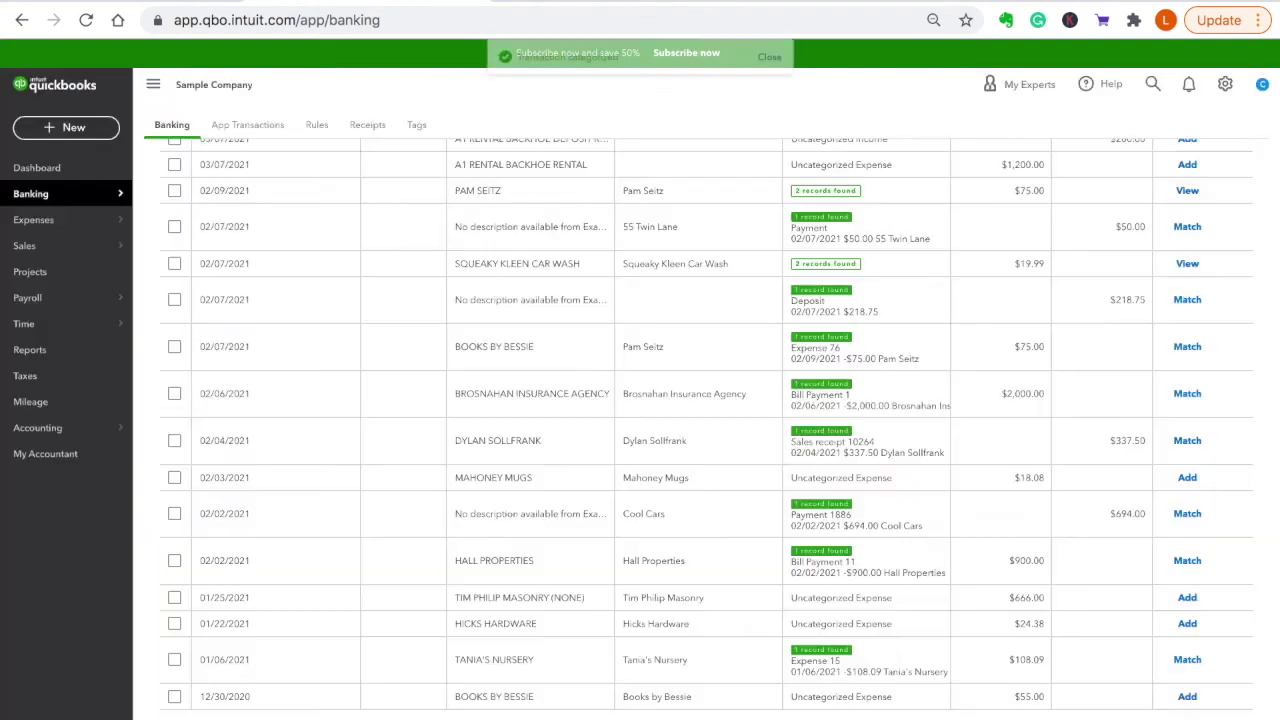
- Go back to the reports, search for the General Ledger report and open it
{"action": "left_click", "coordinate": [87, 350]}
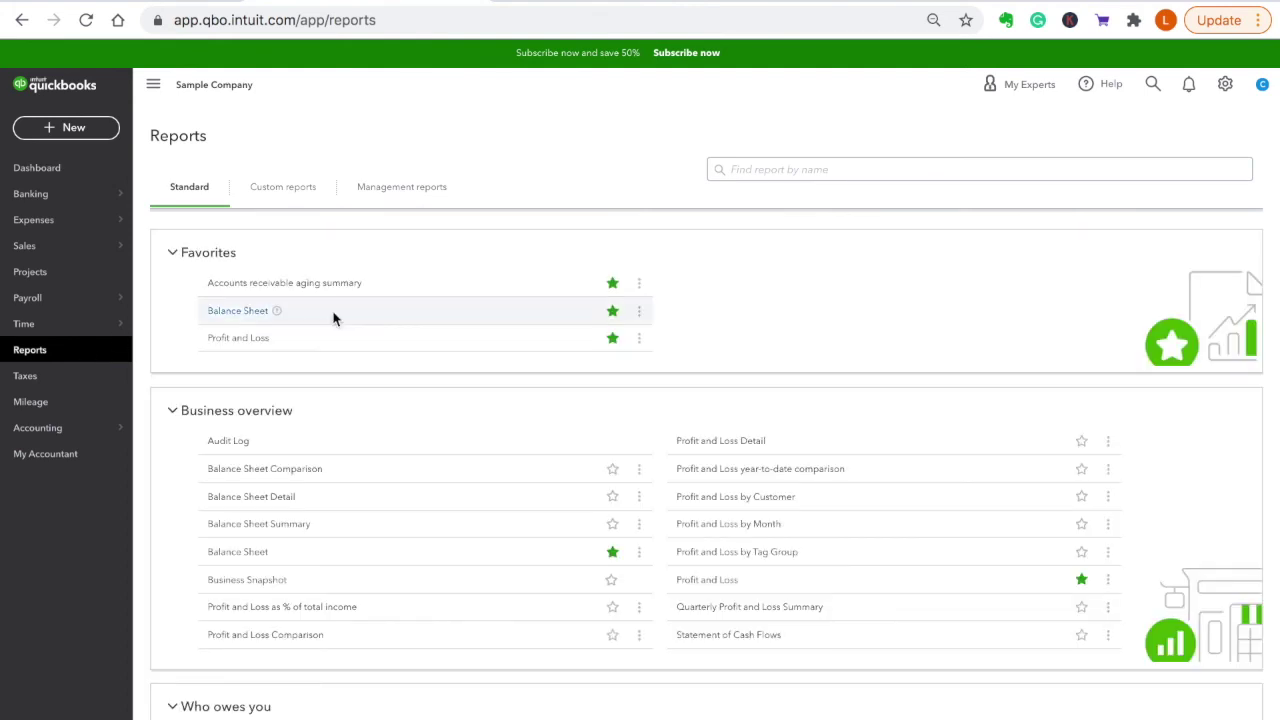
{"action": "left_click", "coordinate": [781, 170]}
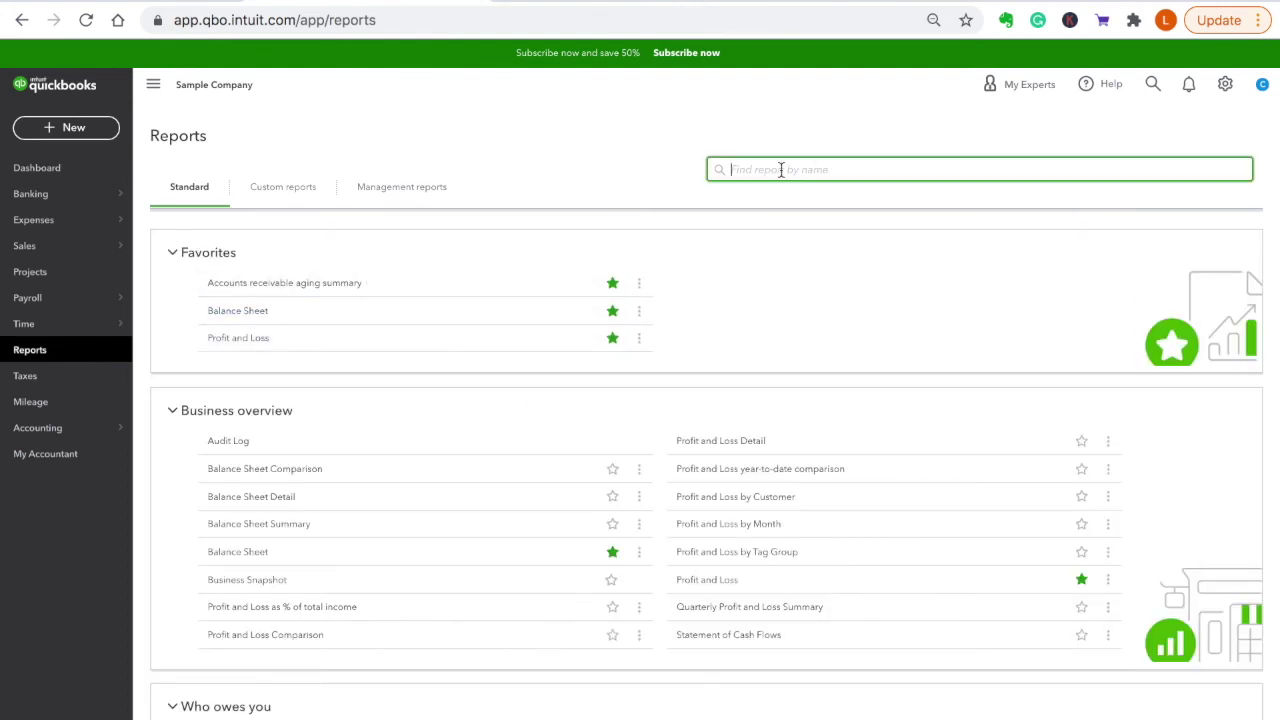
{"action": "type", "text": "gener"}
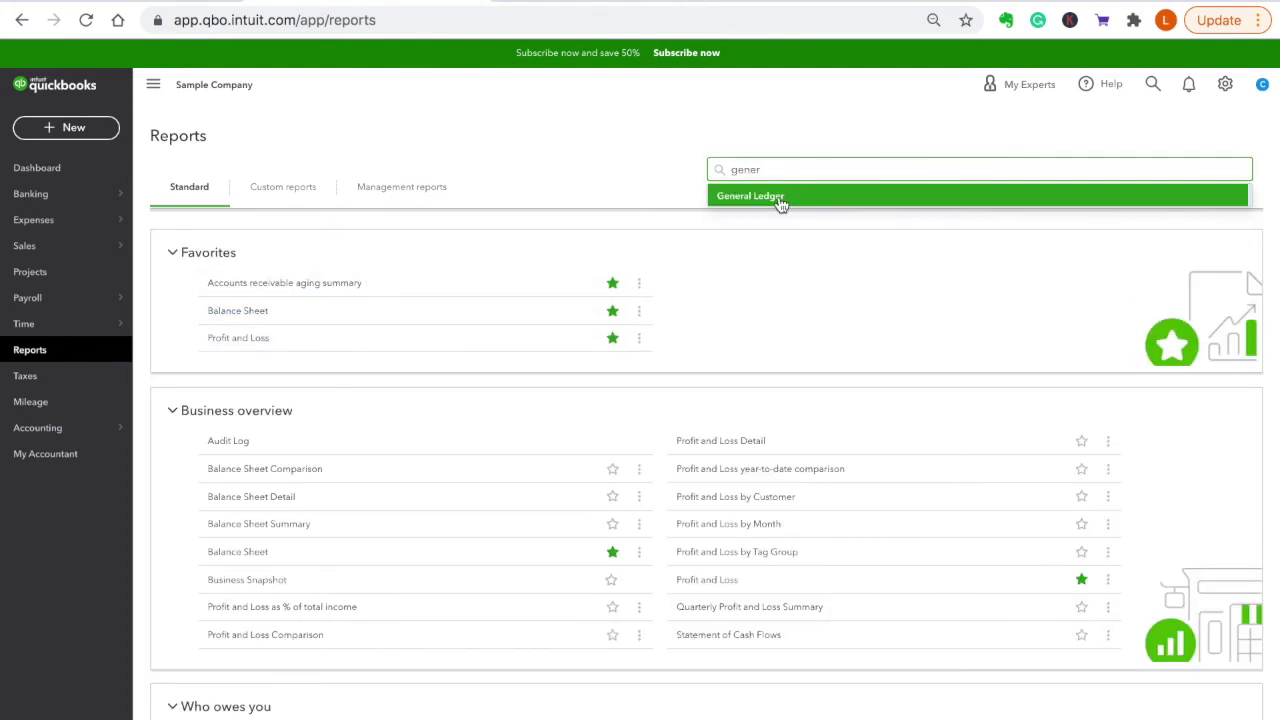
{"action": "left_click", "coordinate": [778, 196]}
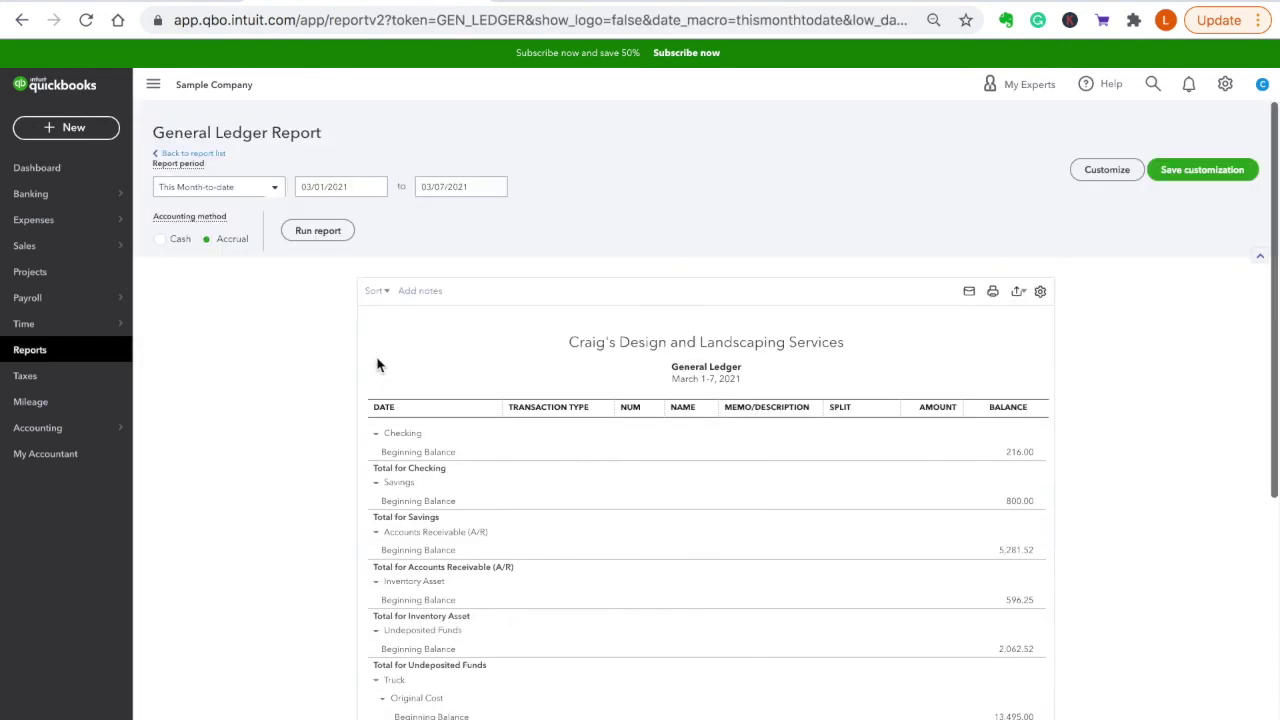
- Run the General Ledger for 02/01/2021 through 02/01/2021 and review the Checking entries for the Chin's Gas and Oil expense
{"action": "left_click", "coordinate": [351, 184]}
{"action": "type", "text": "2"}
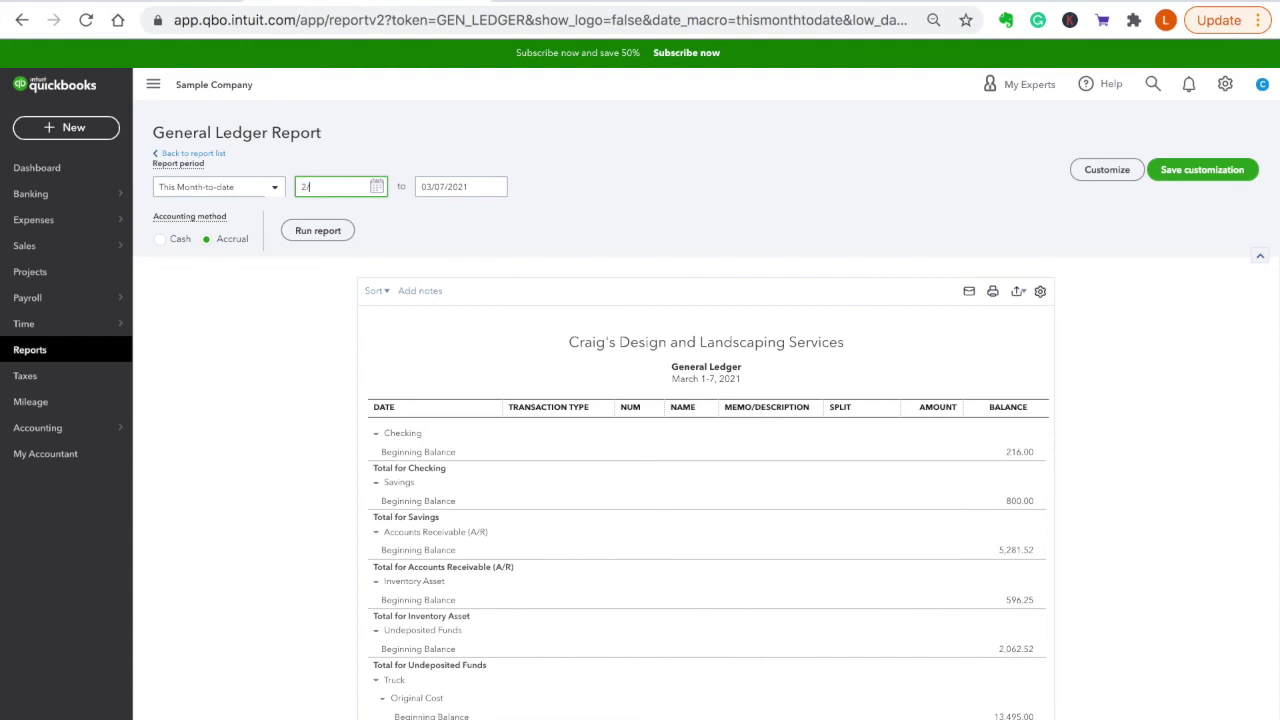
{"action": "type", "text": "/01/2021"}
{"action": "key", "text": "Tab"}
{"action": "type", "text": "2"}
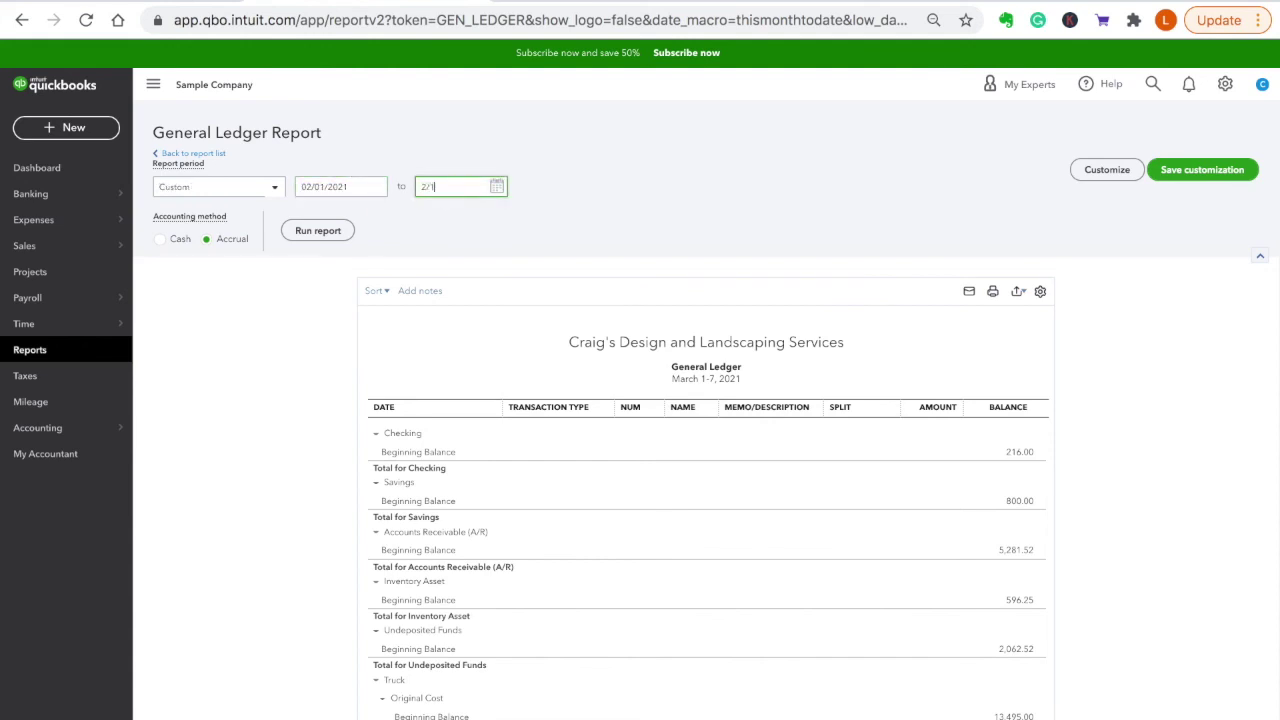
{"action": "type", "text": "/01/2021"}
{"action": "left_click", "coordinate": [335, 230]}
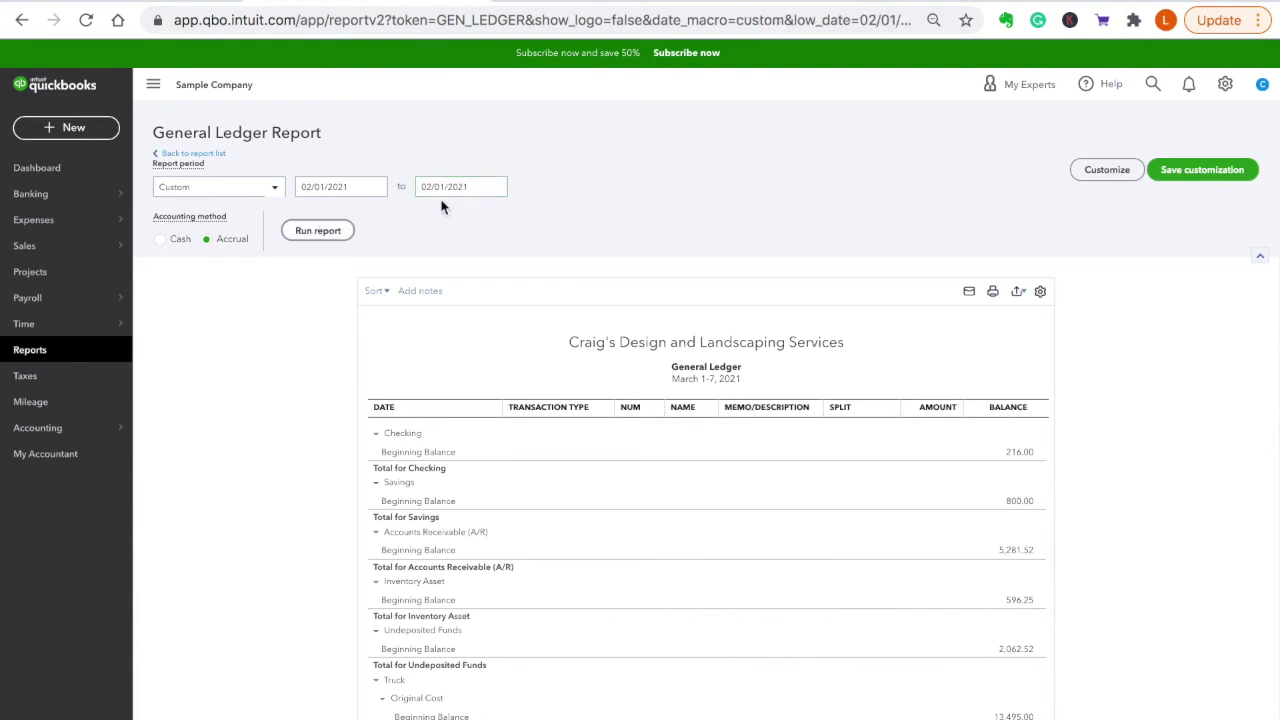
{"action": "scroll", "coordinate": [1150, 515], "scroll_direction": "down", "scroll_amount": 2}
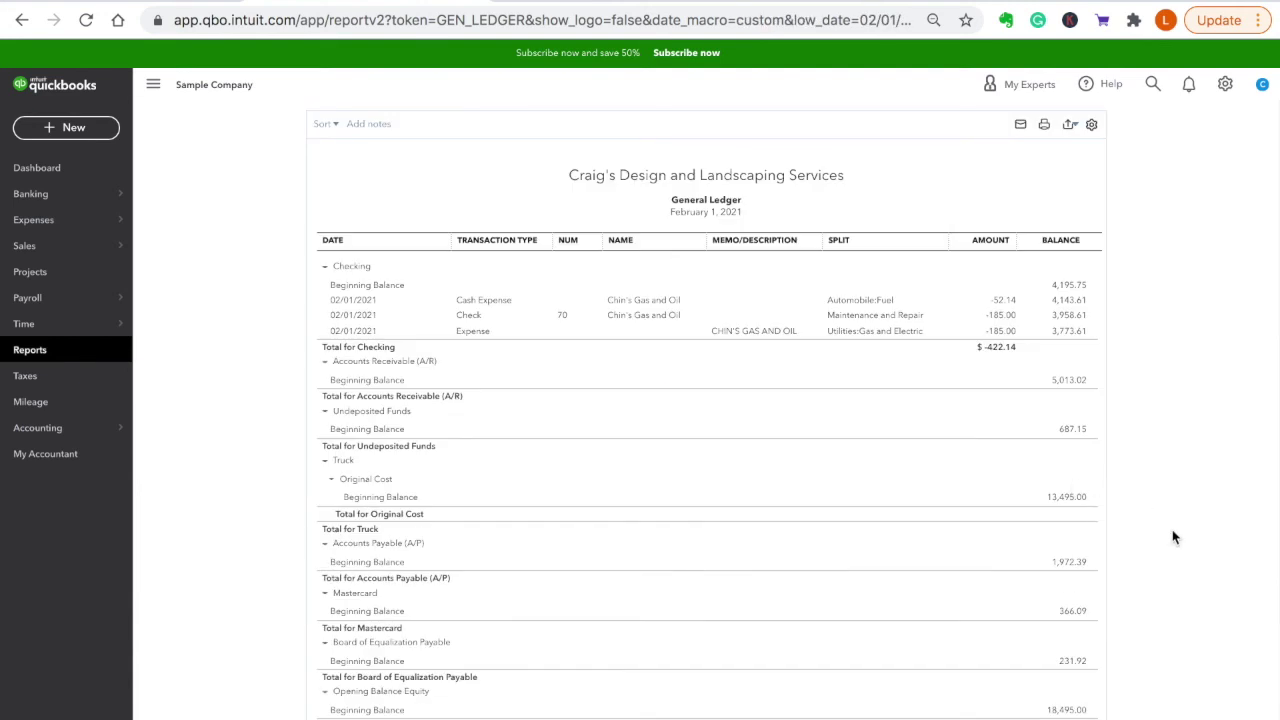
{"action": "scroll", "coordinate": [1174, 537], "scroll_direction": "down", "scroll_amount": 1}
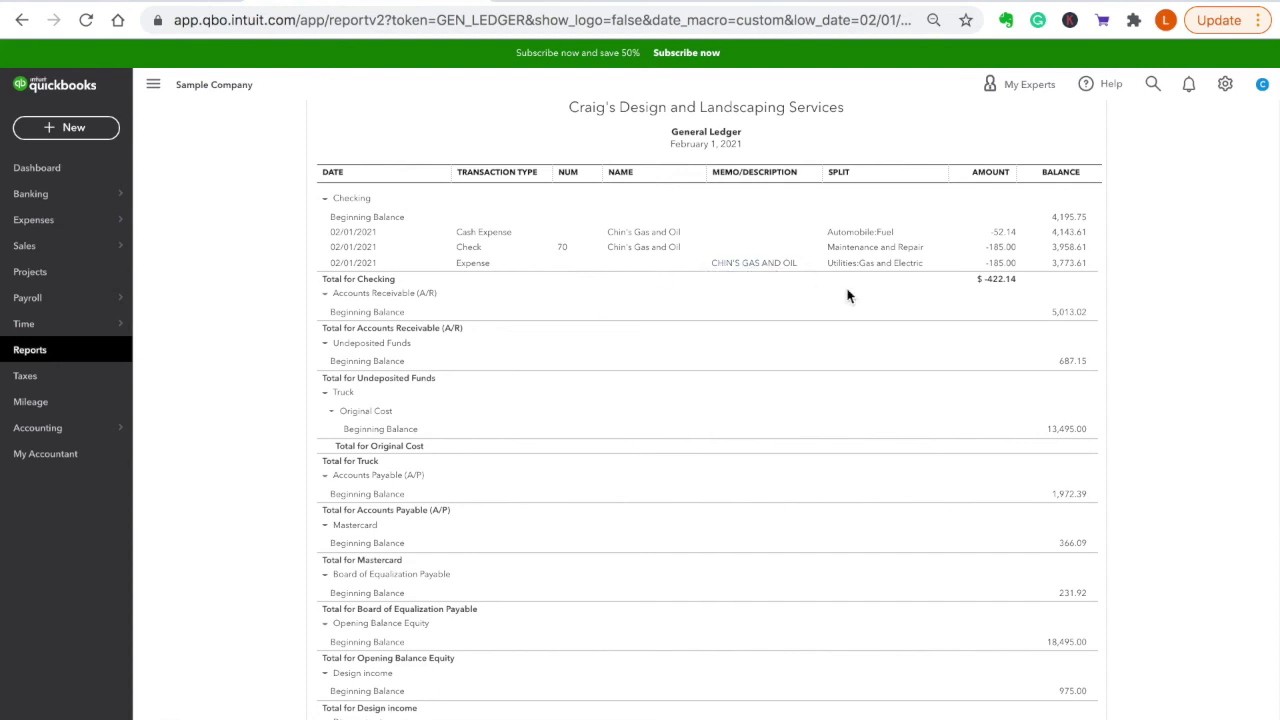
{"action": "scroll", "coordinate": [1158, 321], "scroll_direction": "up", "scroll_amount": 5}
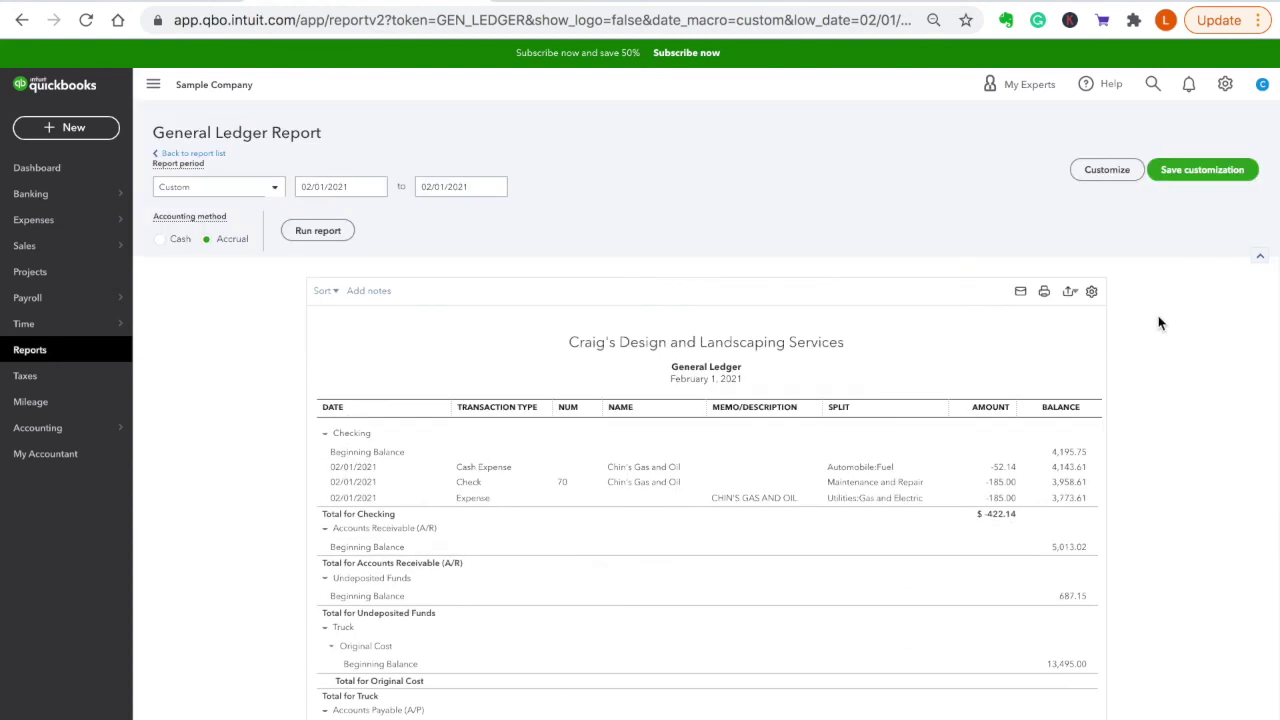